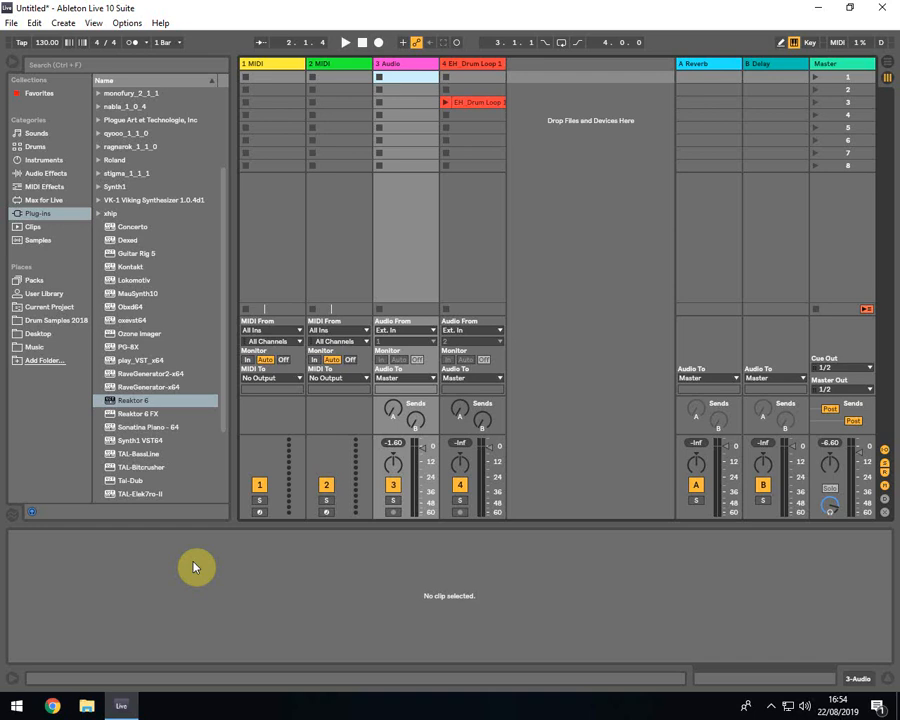
{"action": "left_click", "coordinate": [268, 66]}
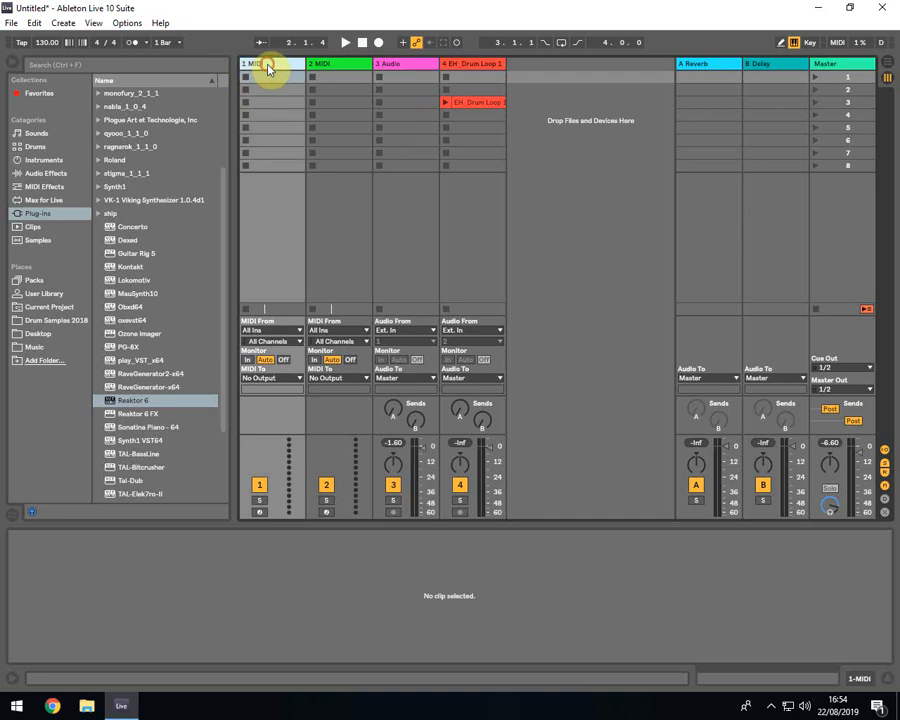
{"action": "left_click", "coordinate": [315, 65]}
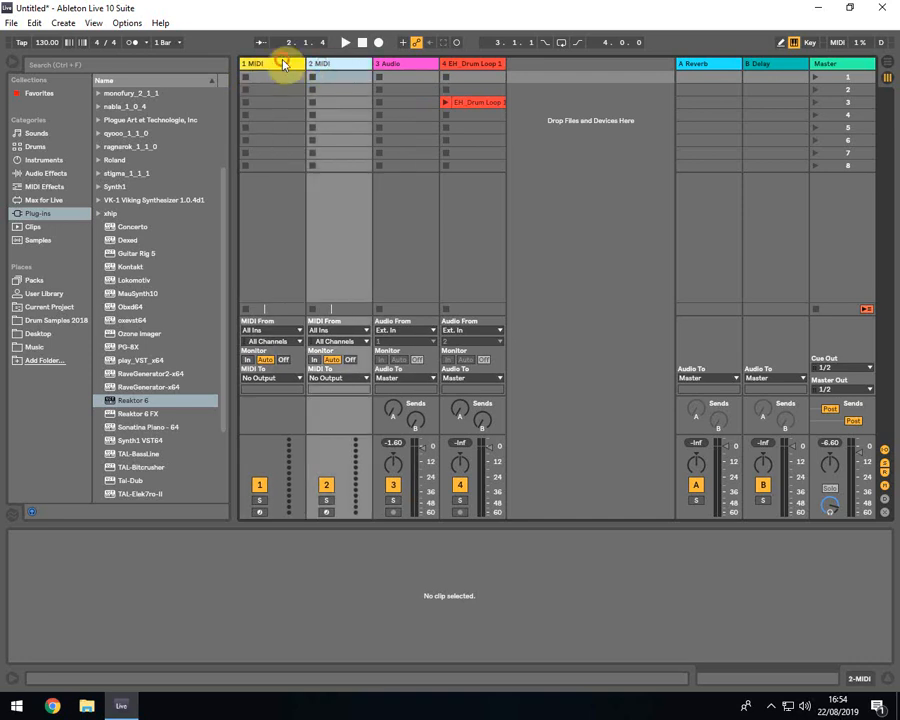
{"action": "left_click", "coordinate": [285, 64]}
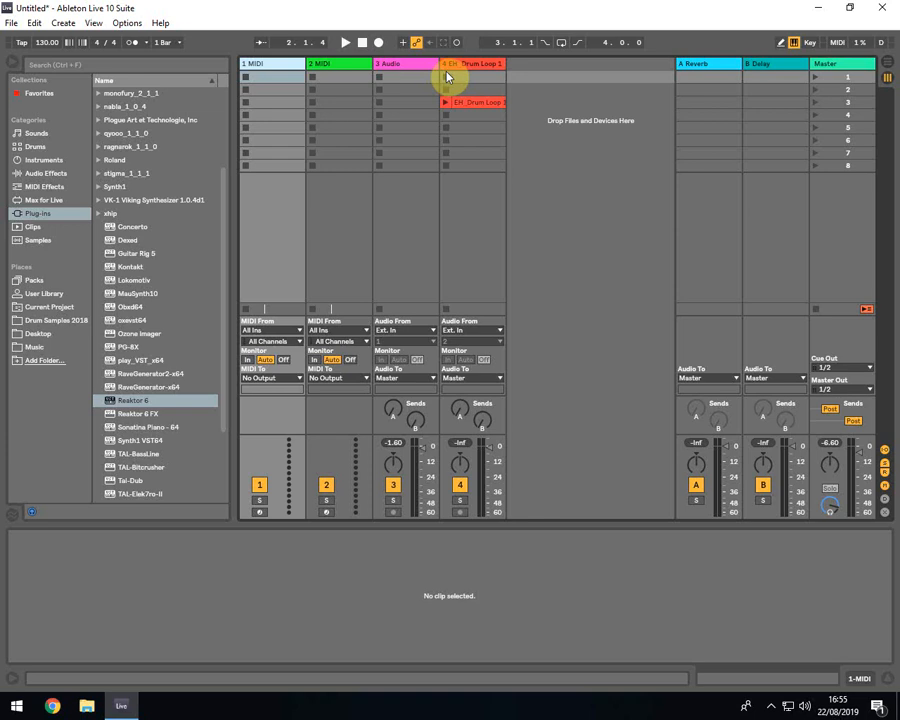
{"action": "left_click", "coordinate": [285, 77]}
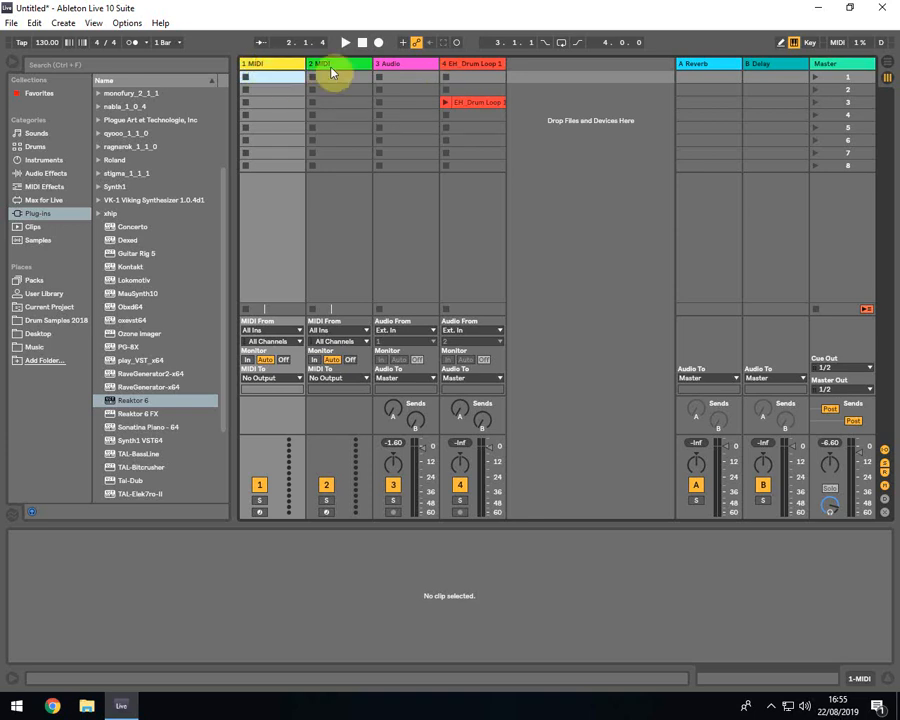
{"action": "left_click", "coordinate": [410, 64]}
{"action": "left_click", "coordinate": [472, 64]}
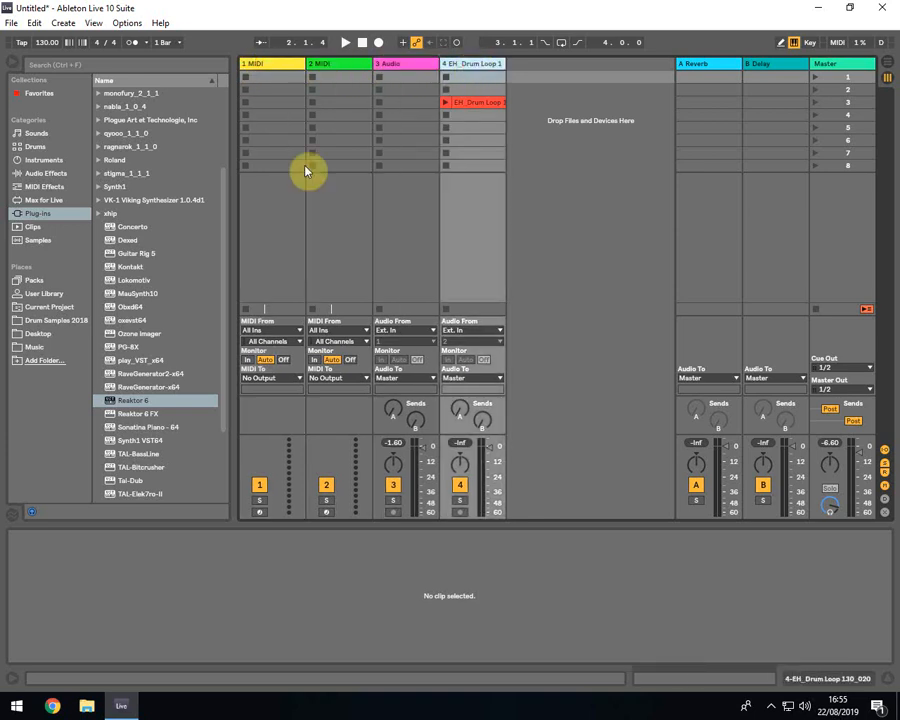
- Load EH_Drum Loop 130_023.wav from the 130 Bpm folder in Drum Samples 2018 into the first clip slot of track 3
{"action": "left_click", "coordinate": [42, 320]}
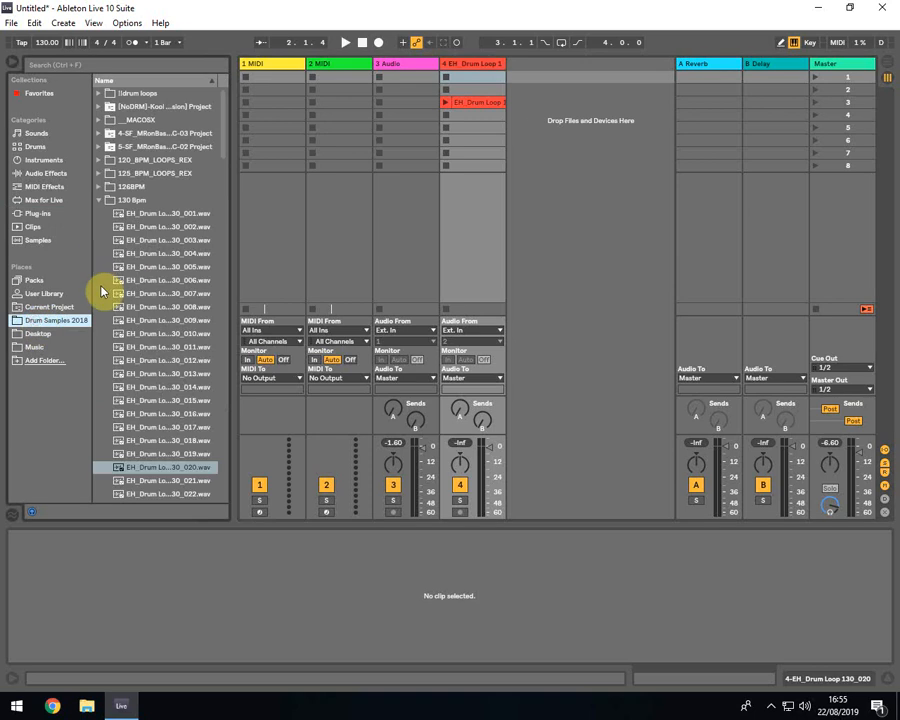
{"action": "scroll", "coordinate": [160, 448], "scroll_direction": "down", "scroll_amount": 2}
{"action": "left_click", "coordinate": [155, 446]}
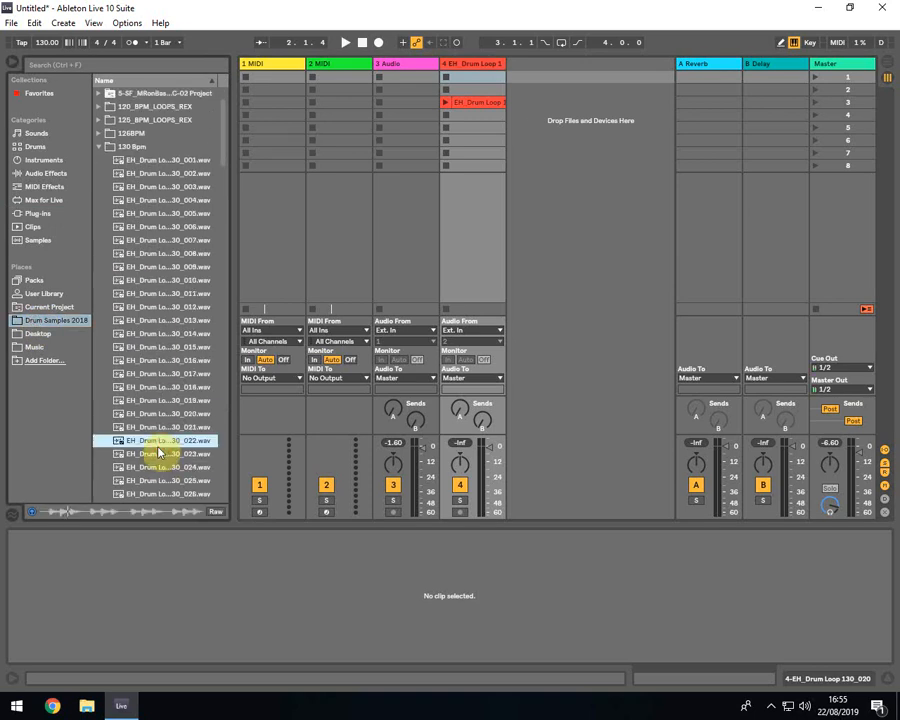
{"action": "left_click_drag", "start_coordinate": [157, 455], "coordinate": [409, 84]}
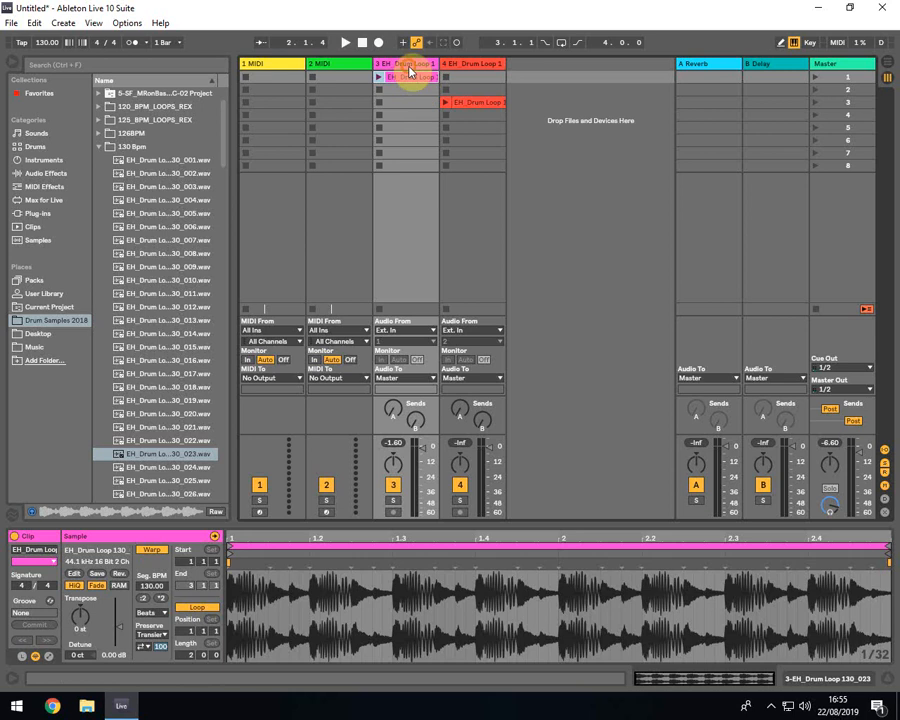
{"action": "left_click", "coordinate": [468, 64]}
{"action": "left_click", "coordinate": [422, 64]}
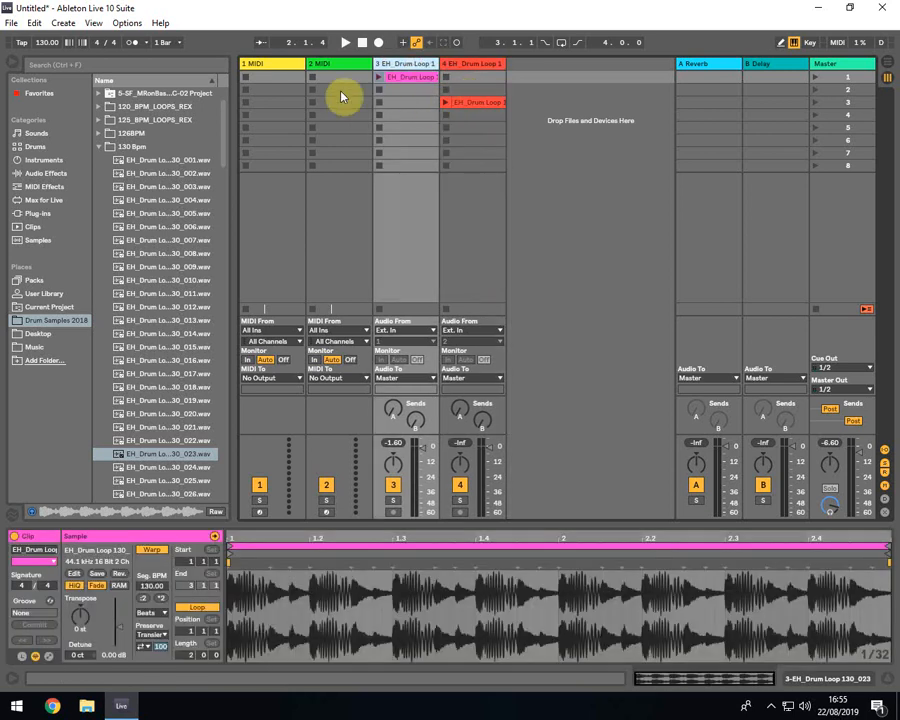
- Add an empty Instrument Rack to the first MIDI track
{"action": "left_click", "coordinate": [283, 65]}
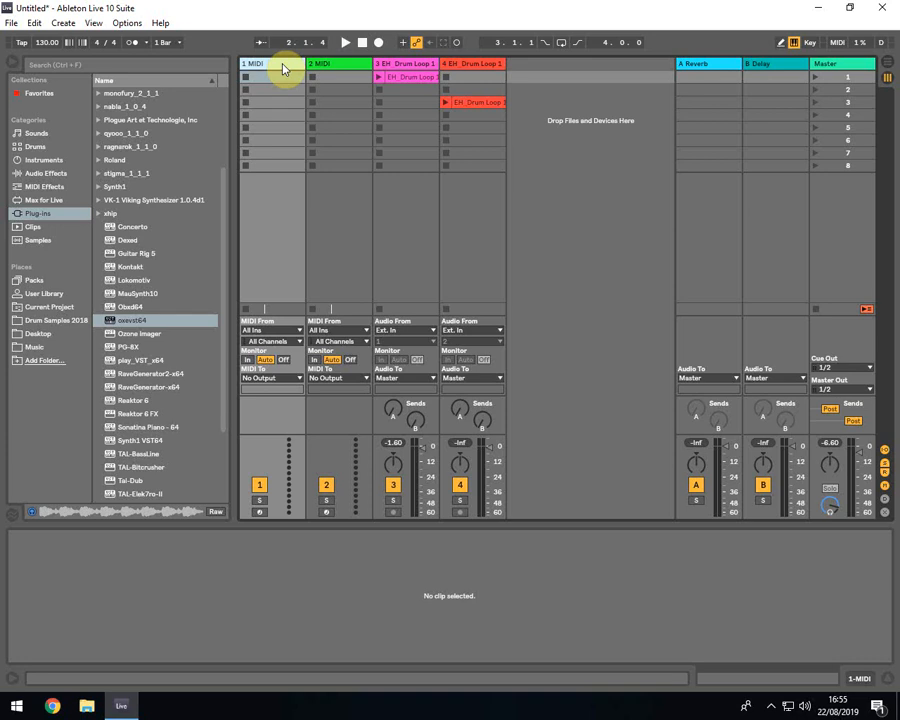
{"action": "left_click", "coordinate": [52, 165]}
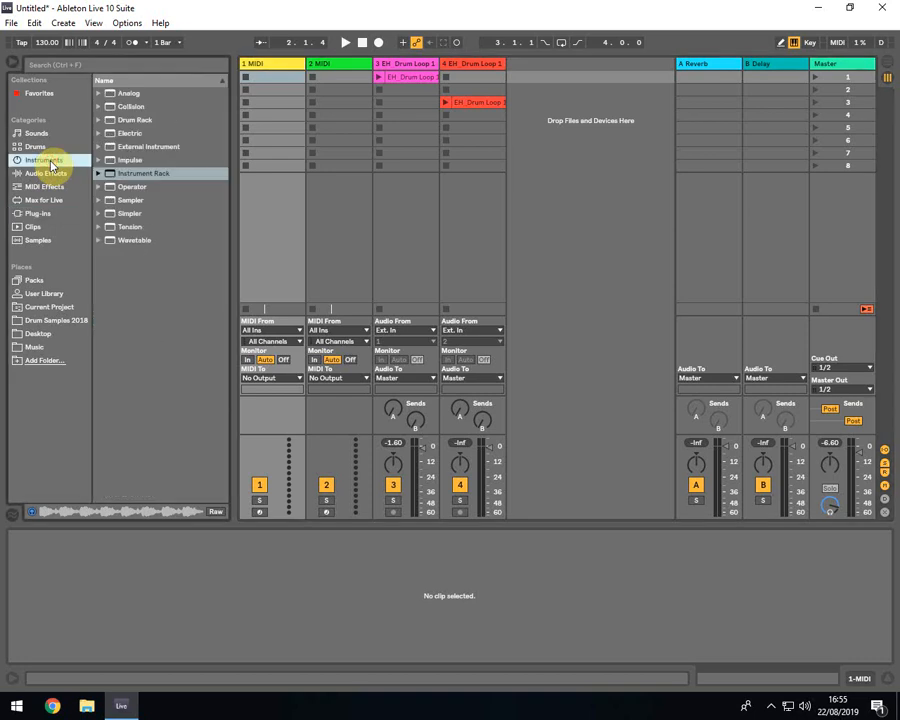
{"action": "left_click", "coordinate": [161, 175]}
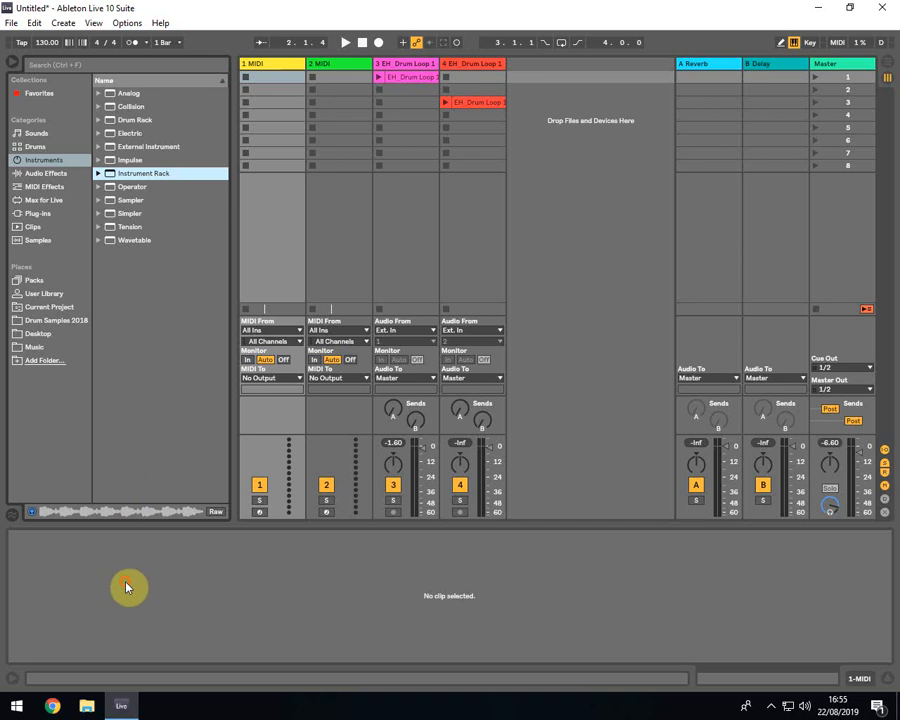
{"action": "left_click_drag", "start_coordinate": [165, 174], "coordinate": [273, 190]}
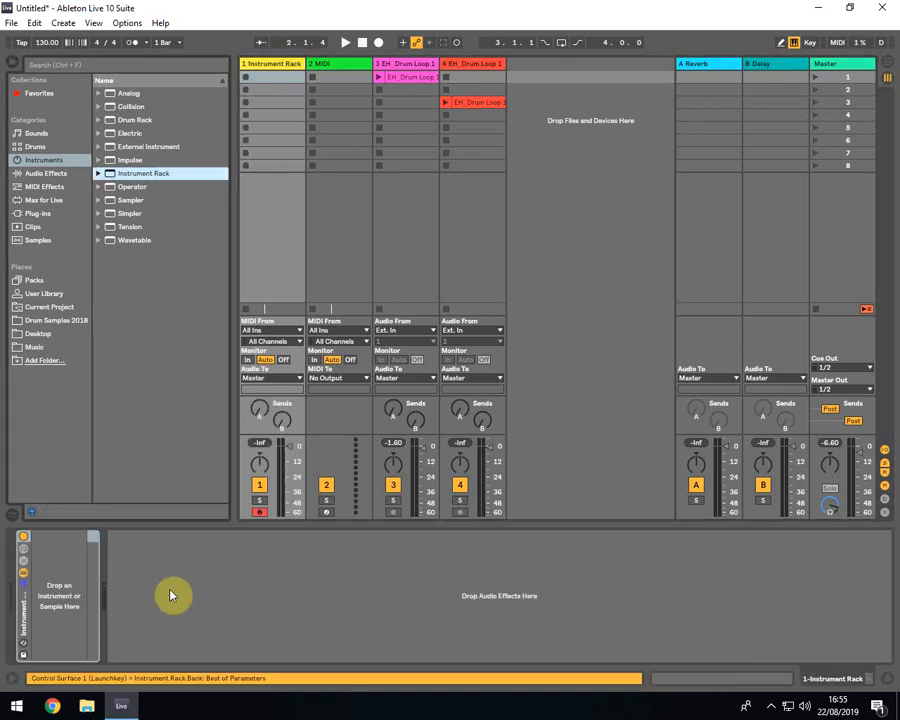
{"action": "left_click", "coordinate": [58, 570]}
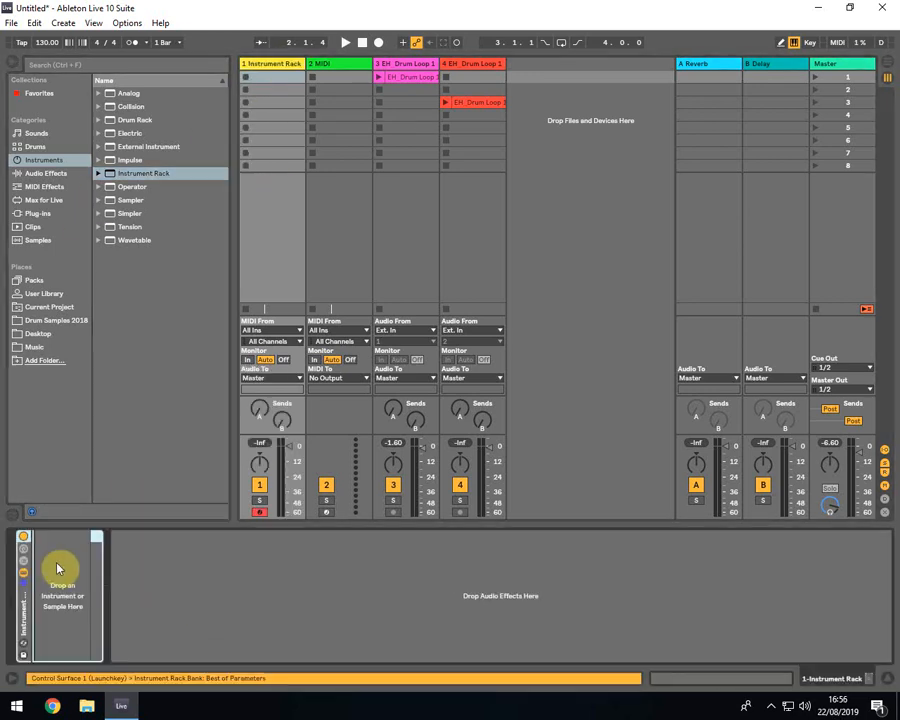
- Load the oxevst64 plug-in into the Instrument Rack and choose its JBass01 preset
{"action": "left_click", "coordinate": [36, 216]}
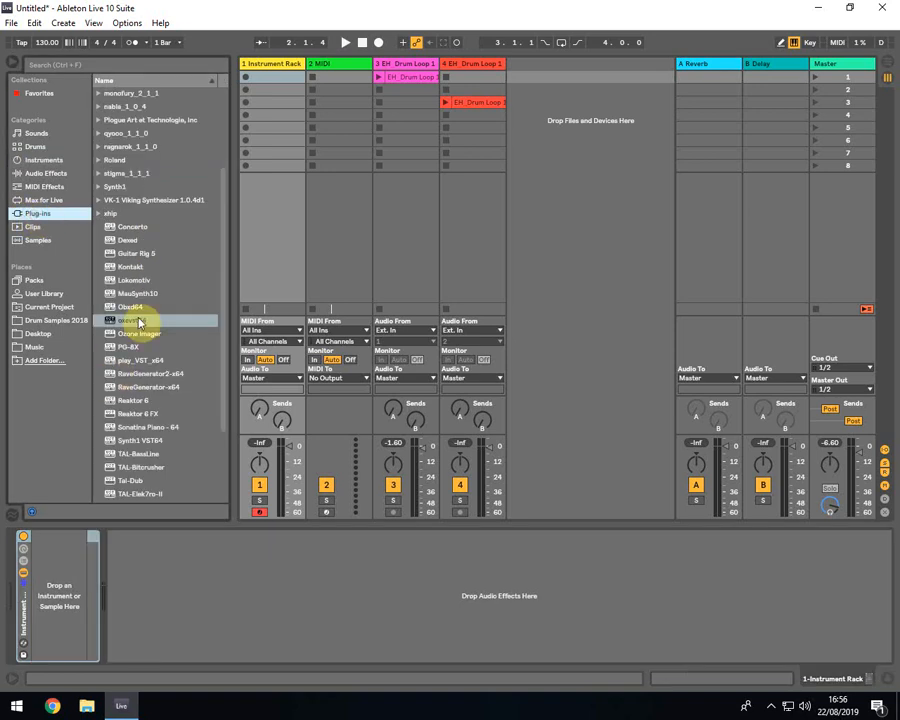
{"action": "left_click", "coordinate": [135, 321]}
{"action": "left_click_drag", "start_coordinate": [135, 321], "coordinate": [75, 591]}
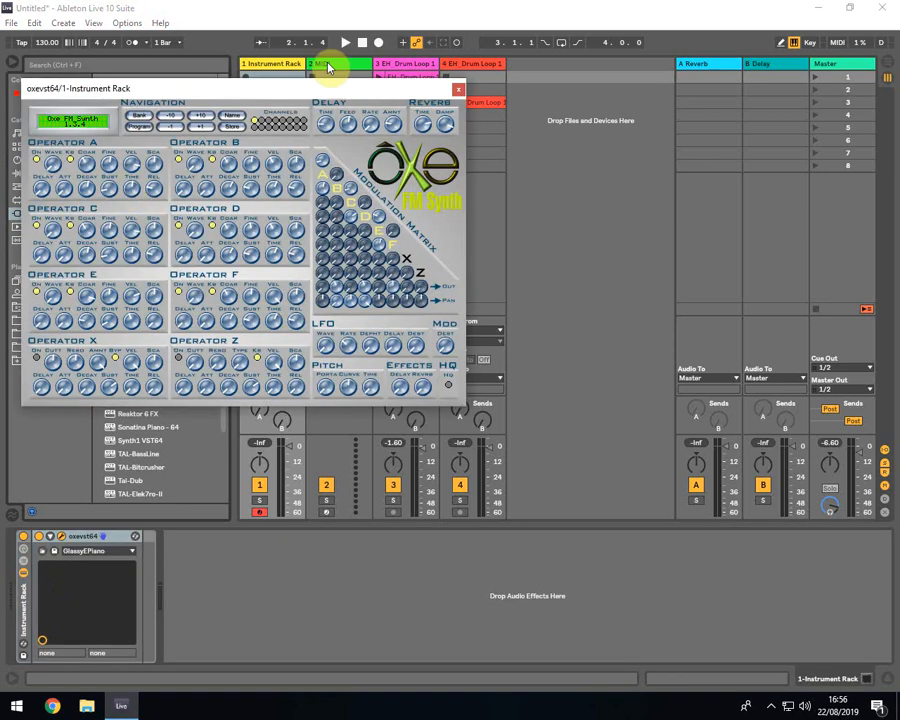
{"action": "left_click", "coordinate": [458, 89]}
{"action": "left_click", "coordinate": [86, 551]}
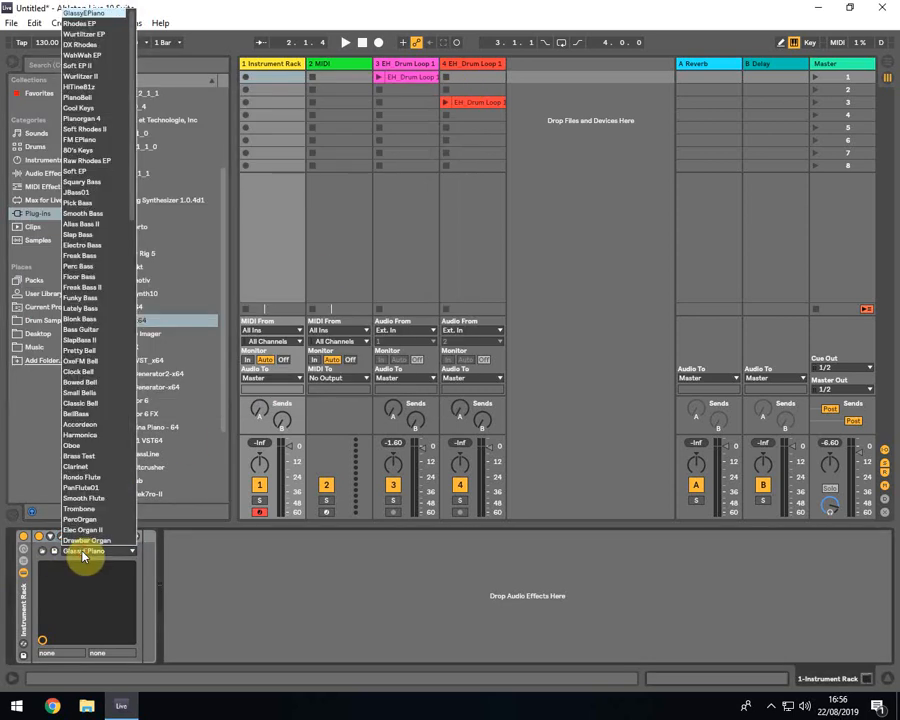
{"action": "left_click", "coordinate": [99, 194]}
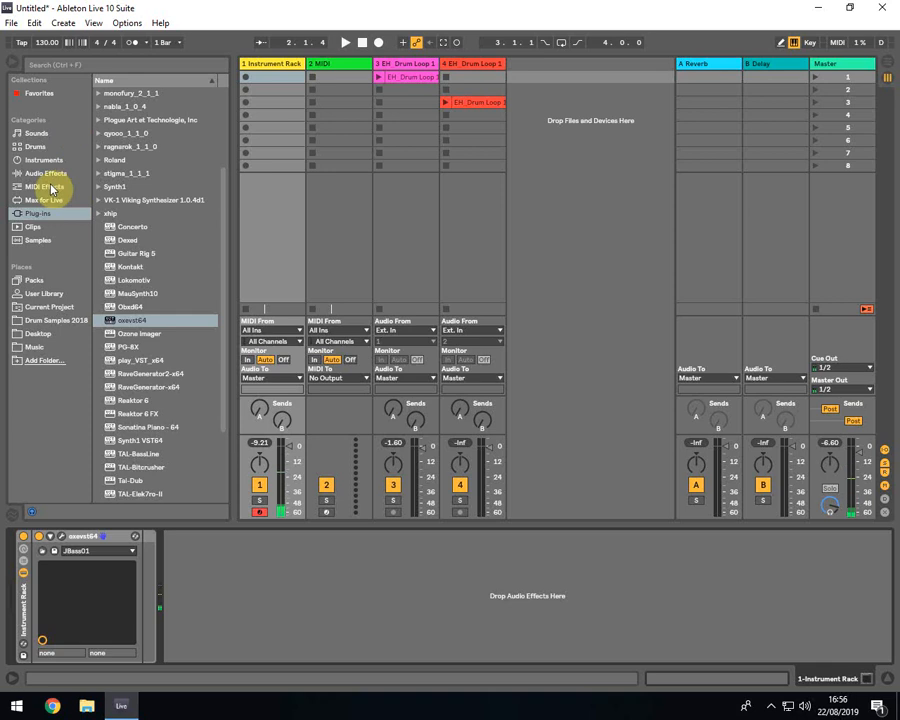
- Show the chain list of the Instrument Rack
{"action": "left_click", "coordinate": [51, 542]}
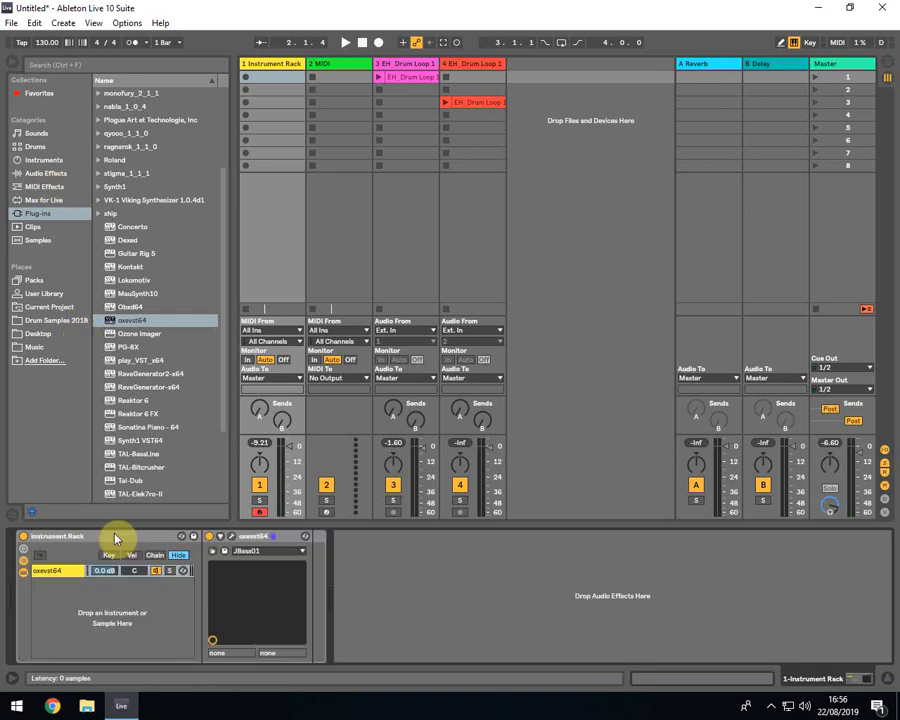
{"action": "left_click", "coordinate": [25, 566]}
{"action": "left_click", "coordinate": [25, 566]}
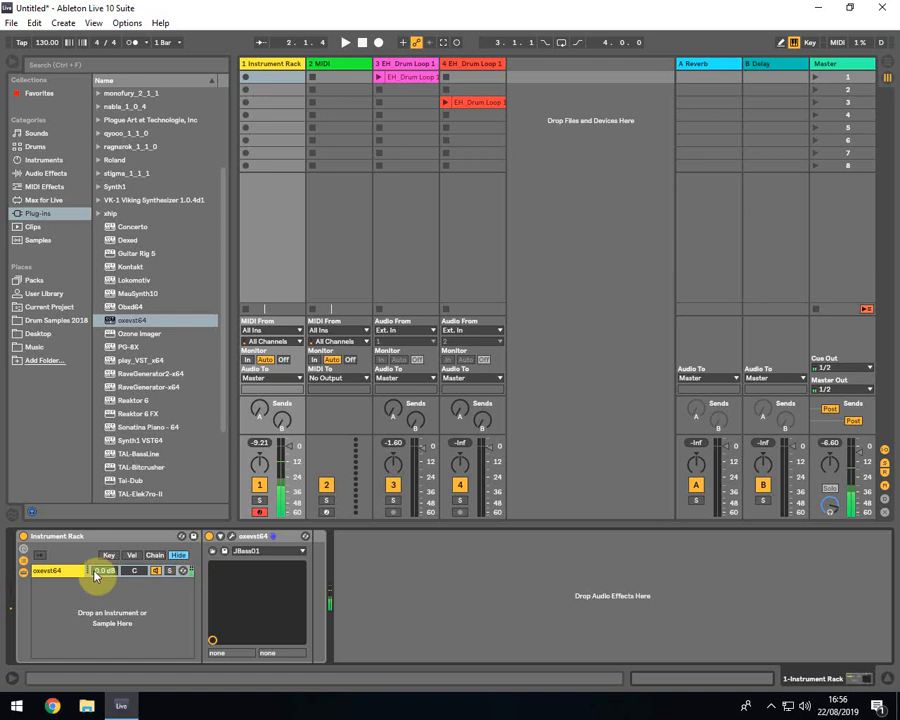
- In the chain select editor, extend the oxevst64 zone to about 0–7 and move the chain selector into its middle
{"action": "left_click", "coordinate": [155, 556]}
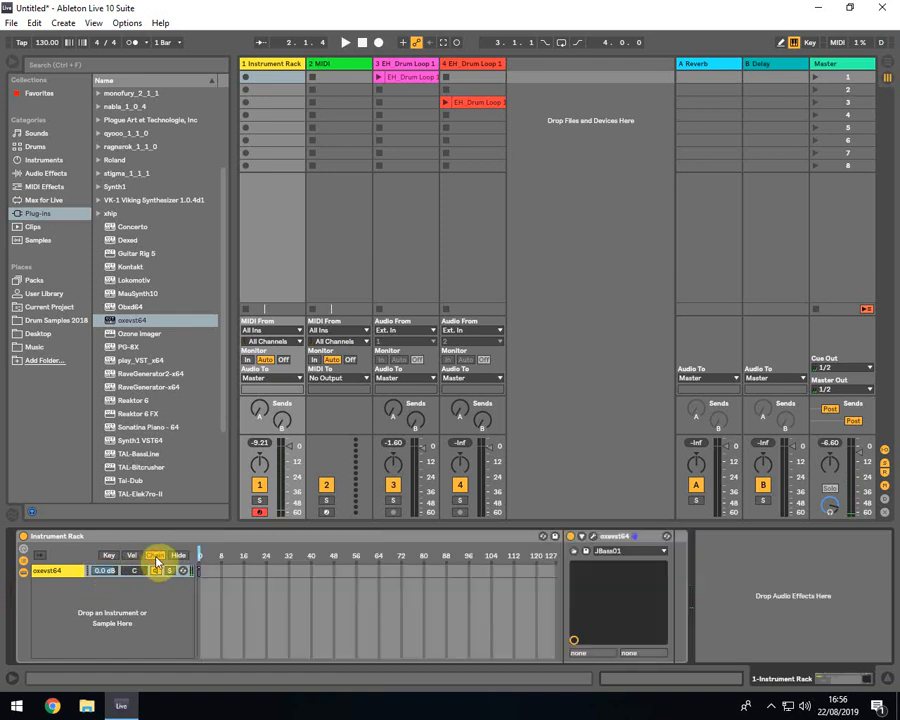
{"action": "left_click_drag", "start_coordinate": [199, 571], "coordinate": [221, 592]}
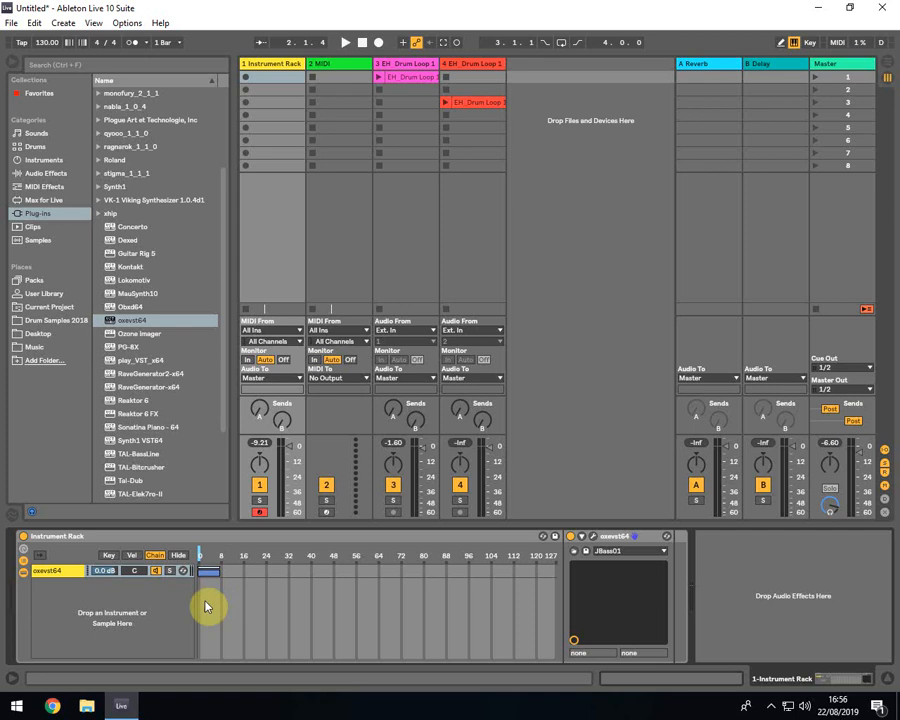
{"action": "mouse_move", "coordinate": [199, 551]}
{"action": "left_mouse_down"}
{"action": "mouse_move", "coordinate": [241, 551]}
{"action": "mouse_move", "coordinate": [213, 553]}
{"action": "left_mouse_up"}
- Add the MauSynth10 plug-in as a second chain in the rack and choose its Just a basic Ping preset
{"action": "left_click", "coordinate": [45, 620]}
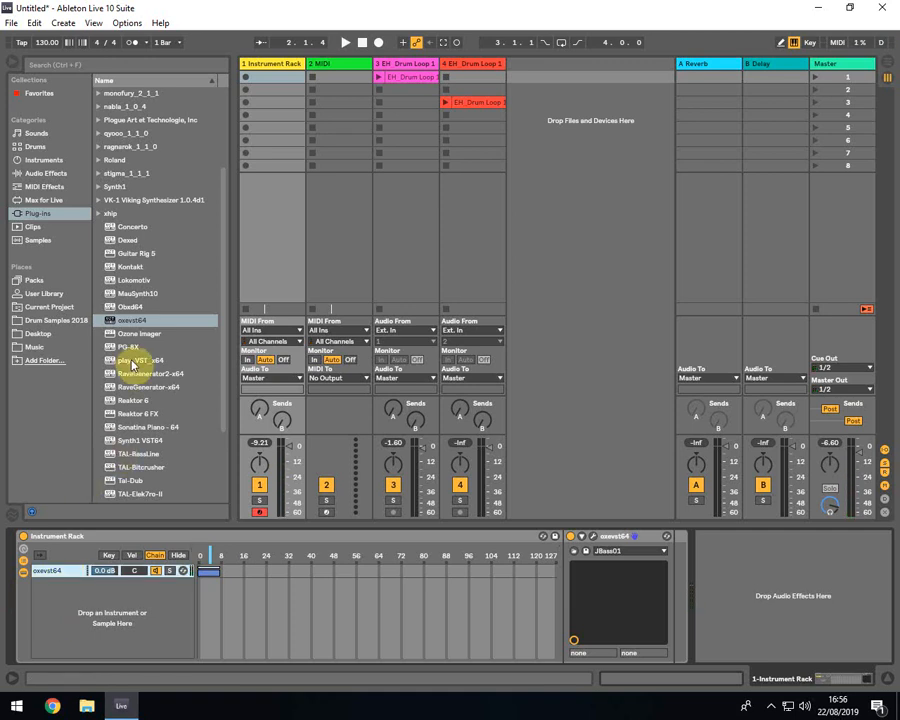
{"action": "left_click_drag", "start_coordinate": [136, 293], "coordinate": [110, 598]}
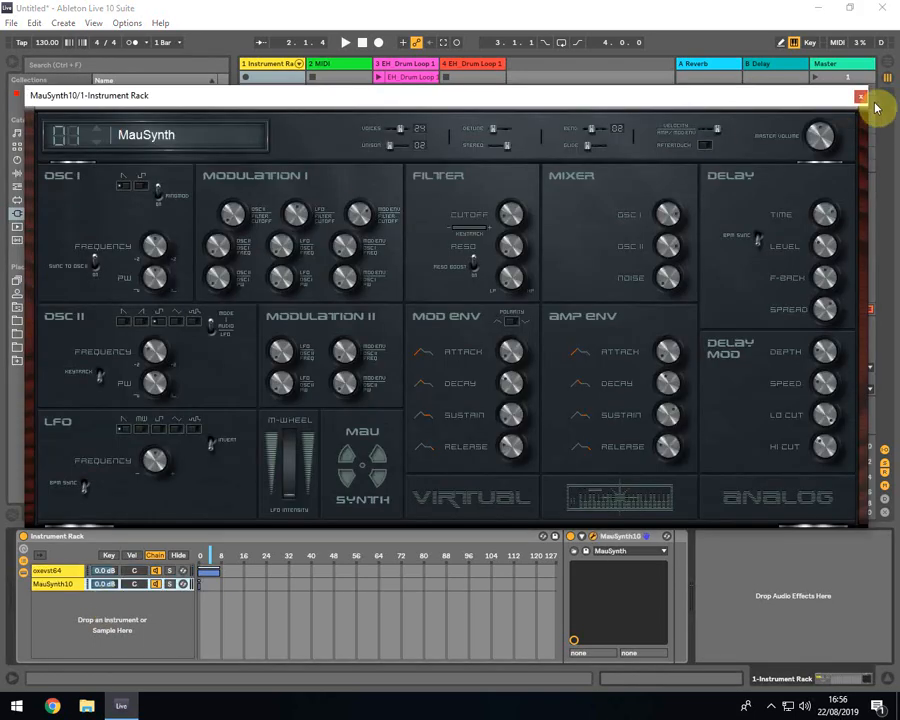
{"action": "left_click", "coordinate": [858, 95]}
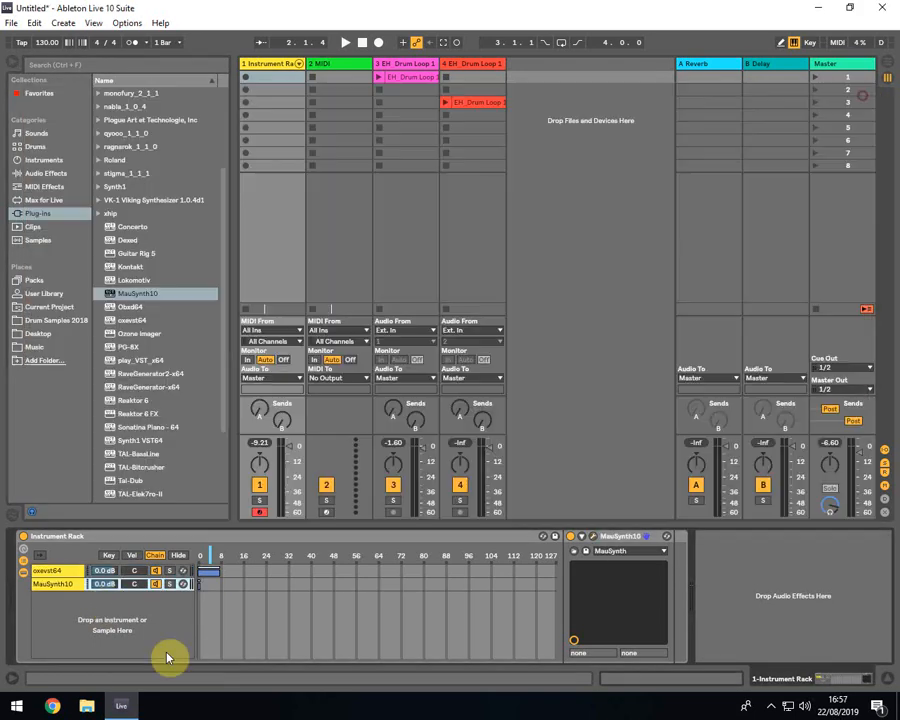
{"action": "left_click", "coordinate": [617, 552]}
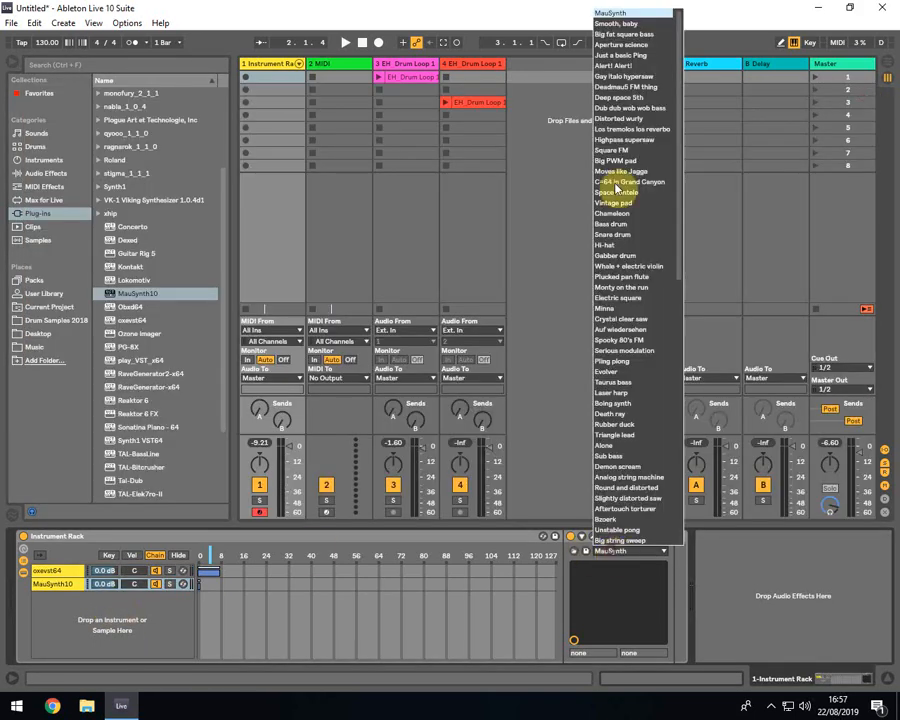
{"action": "left_click", "coordinate": [628, 55]}
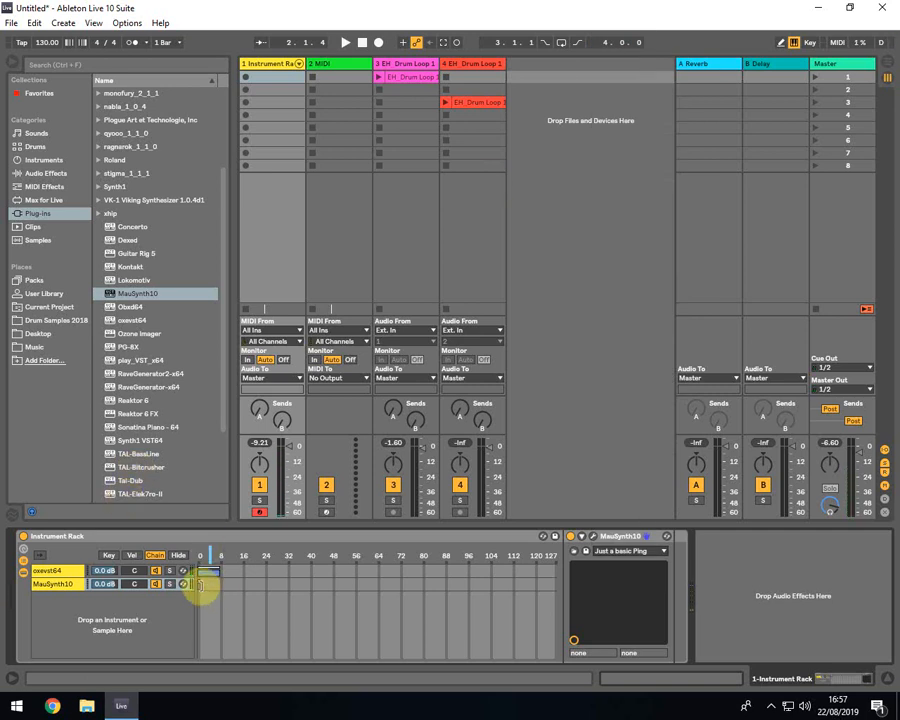
- Place the MauSynth10 chain zone at about 8–15, directly after the oxevst64 zone, and move the chain selector into it
{"action": "left_click_drag", "start_coordinate": [201, 585], "coordinate": [243, 586]}
{"action": "left_click", "coordinate": [211, 569]}
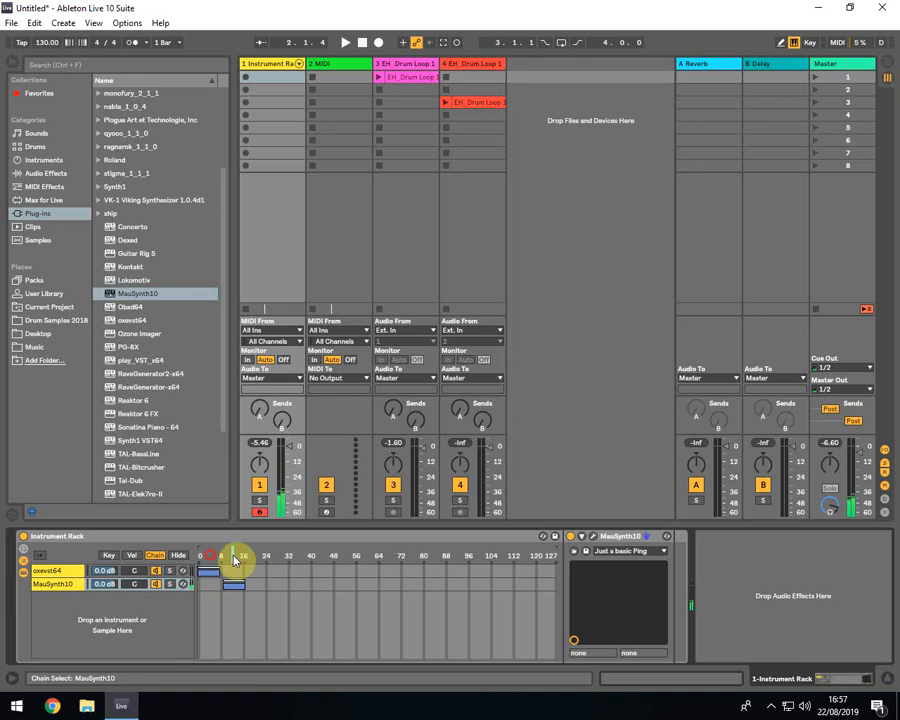
- Look over MauSynth10's preset list and its plug-in editor window
{"action": "left_click", "coordinate": [637, 551]}
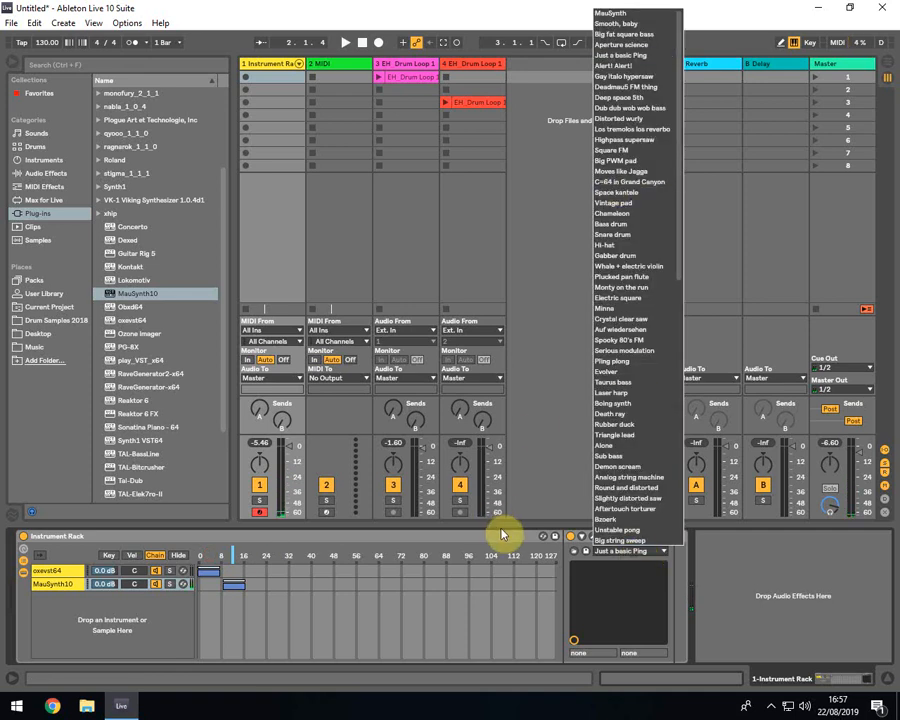
{"action": "left_click", "coordinate": [586, 536]}
{"action": "left_click", "coordinate": [590, 536]}
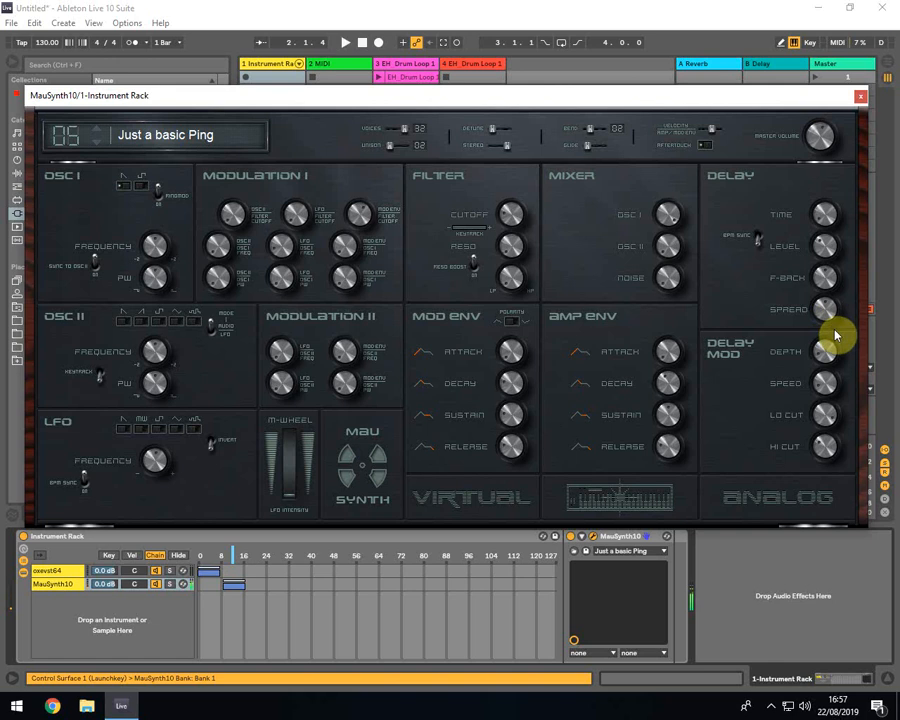
{"action": "left_click", "coordinate": [861, 97]}
- Add the TyrellN6(x64) plug-in as a third chain and load TUC - Basic Boogie Bass 2 from The Unshushable Coktor presets
{"action": "left_click", "coordinate": [62, 586]}
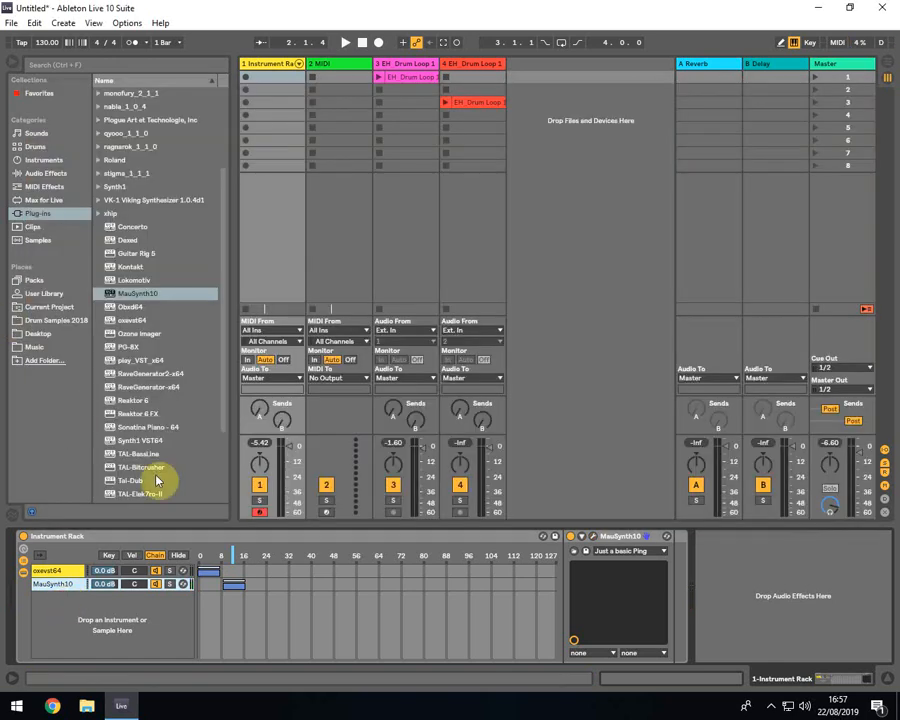
{"action": "scroll", "coordinate": [160, 481], "scroll_direction": "down", "scroll_amount": 3}
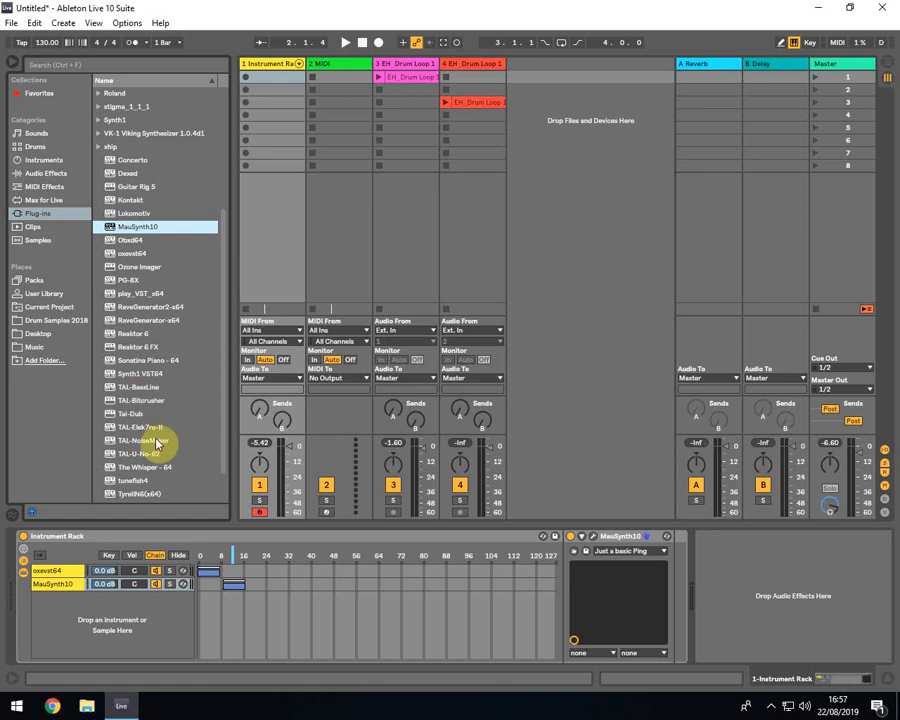
{"action": "left_click_drag", "start_coordinate": [150, 494], "coordinate": [96, 612]}
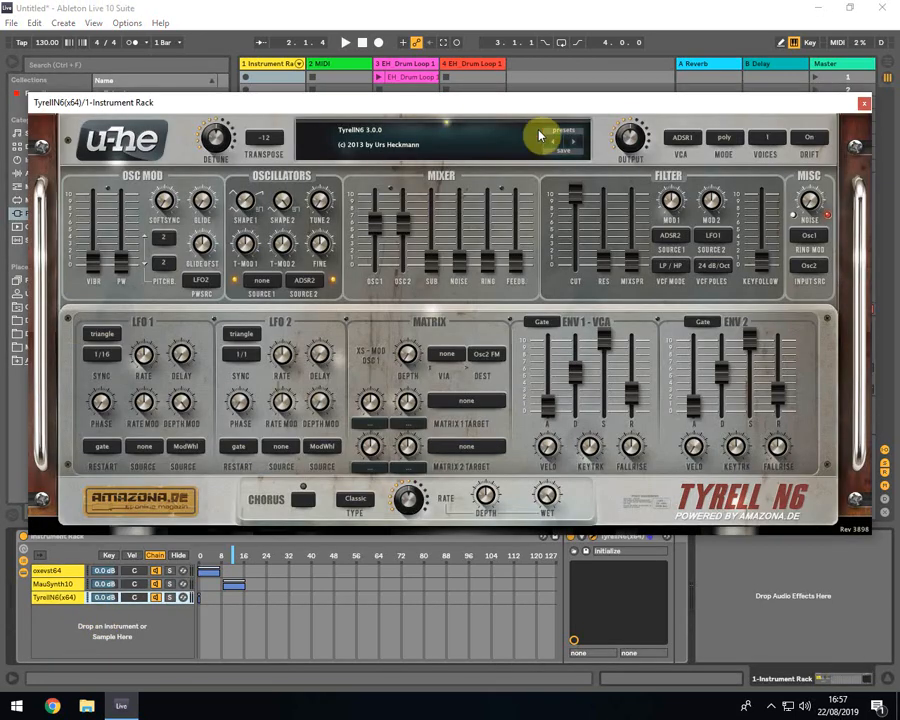
{"action": "left_click", "coordinate": [558, 137]}
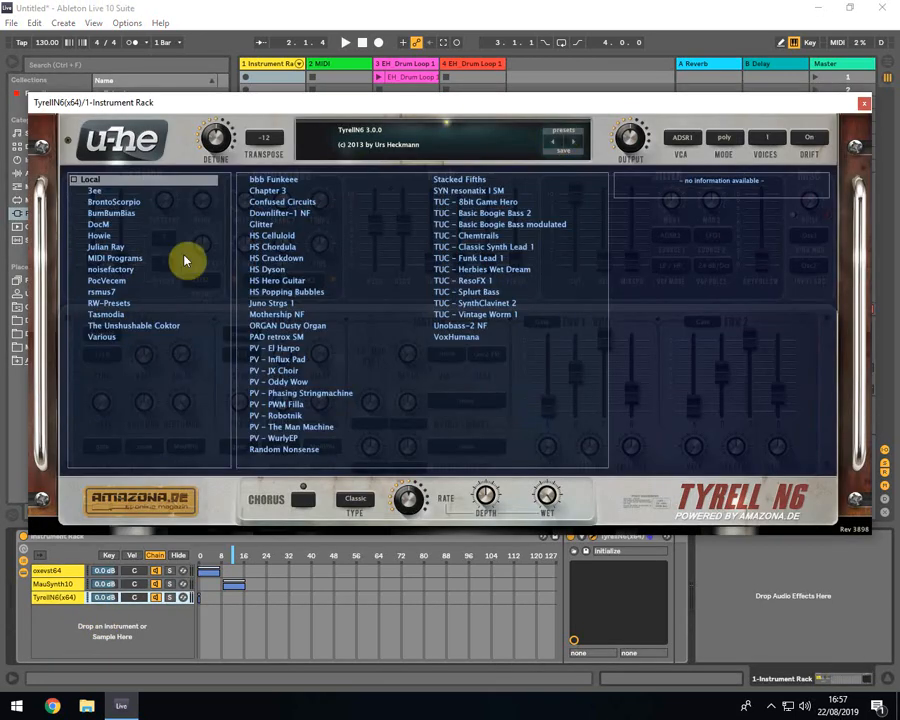
{"action": "left_click", "coordinate": [125, 325]}
{"action": "left_click", "coordinate": [287, 258]}
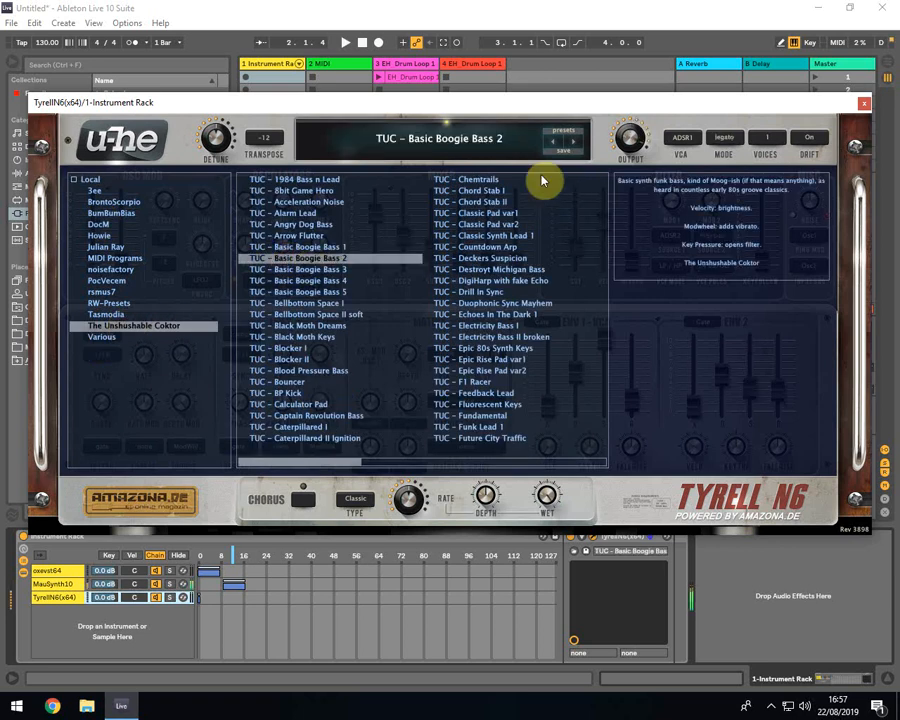
- Finish editing the TyrellN6 sound, then place its chain zone at about 16–23, directly after MauSynth10's, and move the chain selector into it
{"action": "left_click", "coordinate": [576, 133]}
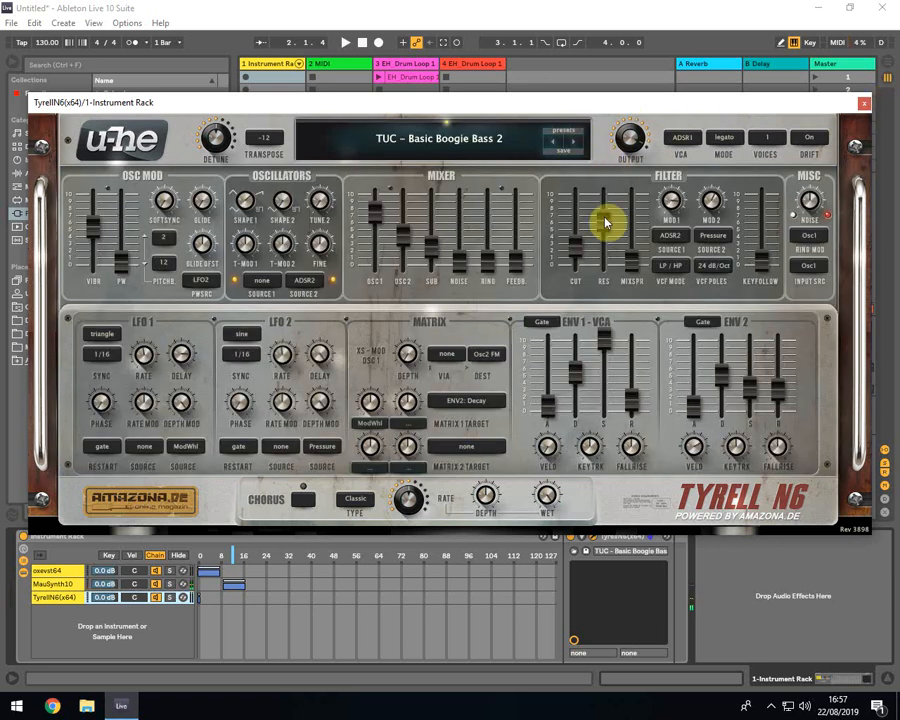
{"action": "left_click", "coordinate": [578, 255]}
{"action": "left_click", "coordinate": [863, 103]}
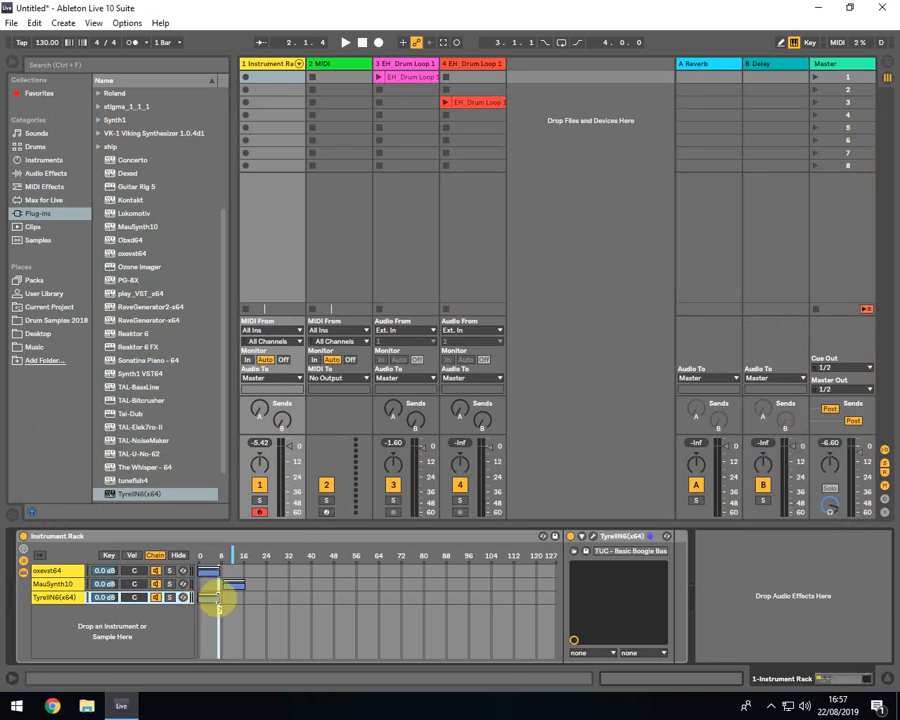
{"action": "left_click_drag", "start_coordinate": [213, 598], "coordinate": [257, 598]}
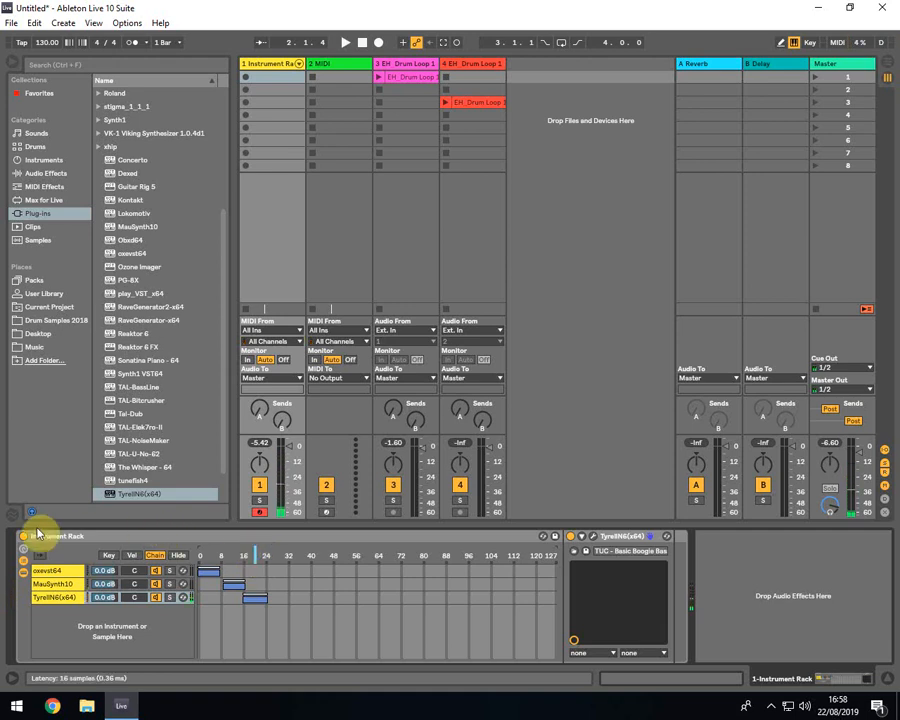
- Add TyrellN6(x64) again as a fourth chain and load TUC - Silk Zapp from The Unshushable Coktor presets
{"action": "left_click_drag", "start_coordinate": [136, 494], "coordinate": [70, 624]}
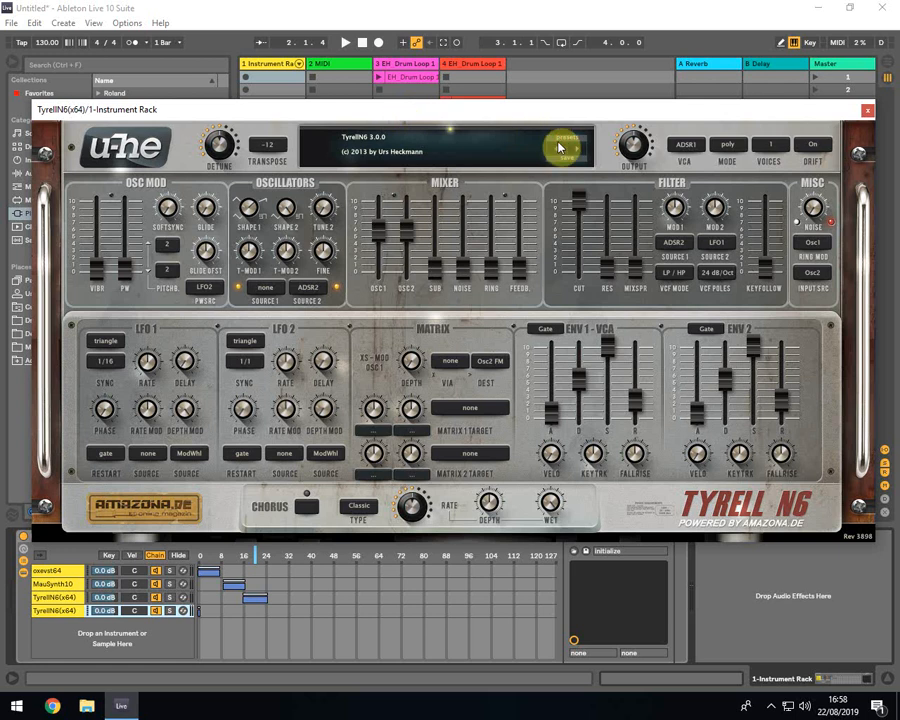
{"action": "left_click", "coordinate": [563, 143]}
{"action": "left_click", "coordinate": [122, 333]}
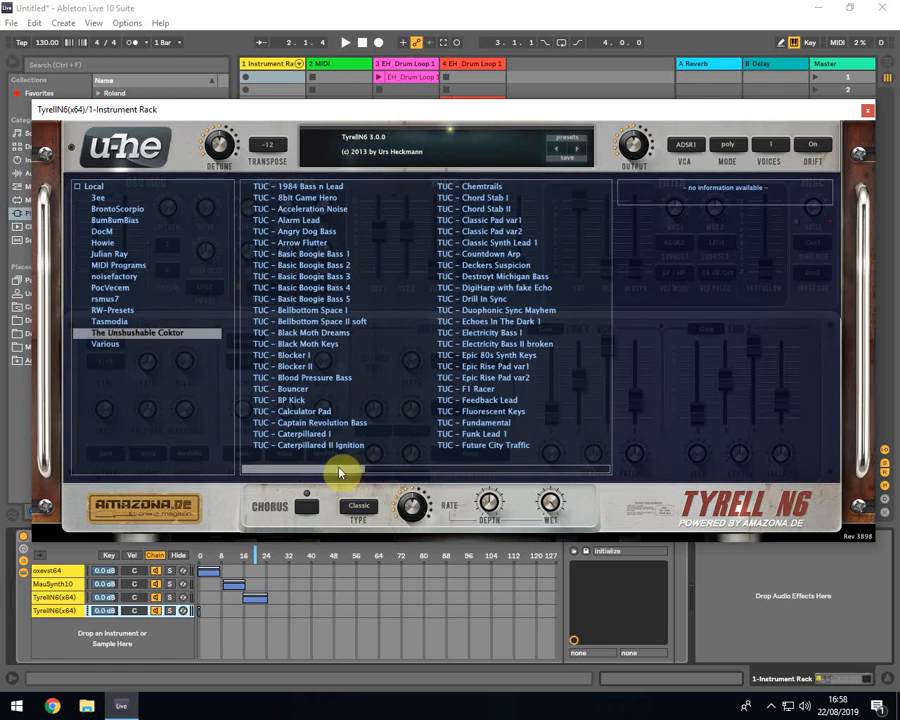
{"action": "left_click", "coordinate": [382, 470]}
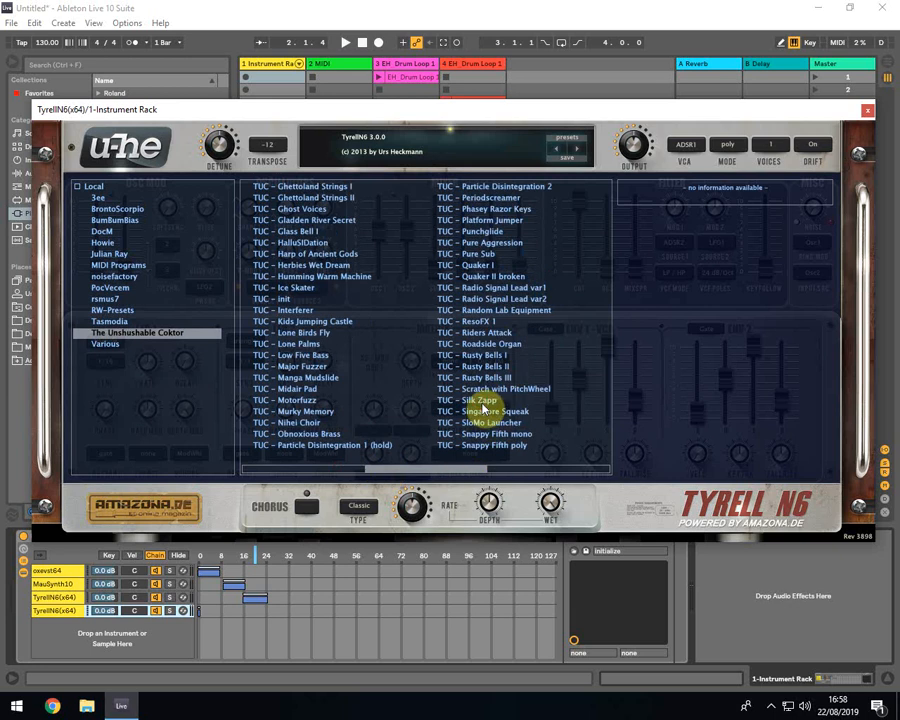
{"action": "left_click", "coordinate": [480, 401]}
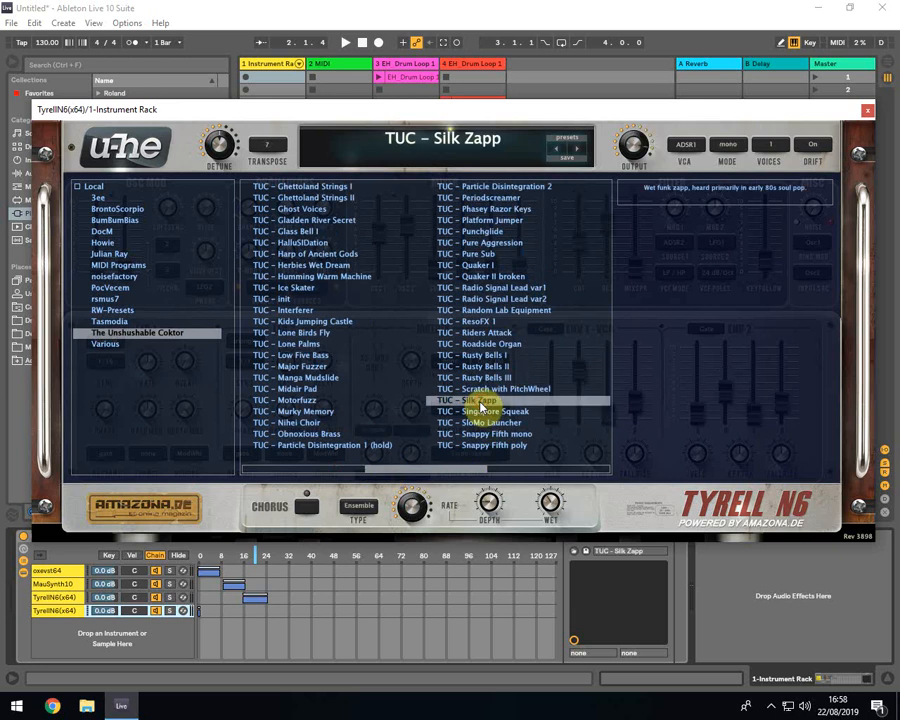
{"action": "left_click", "coordinate": [576, 144]}
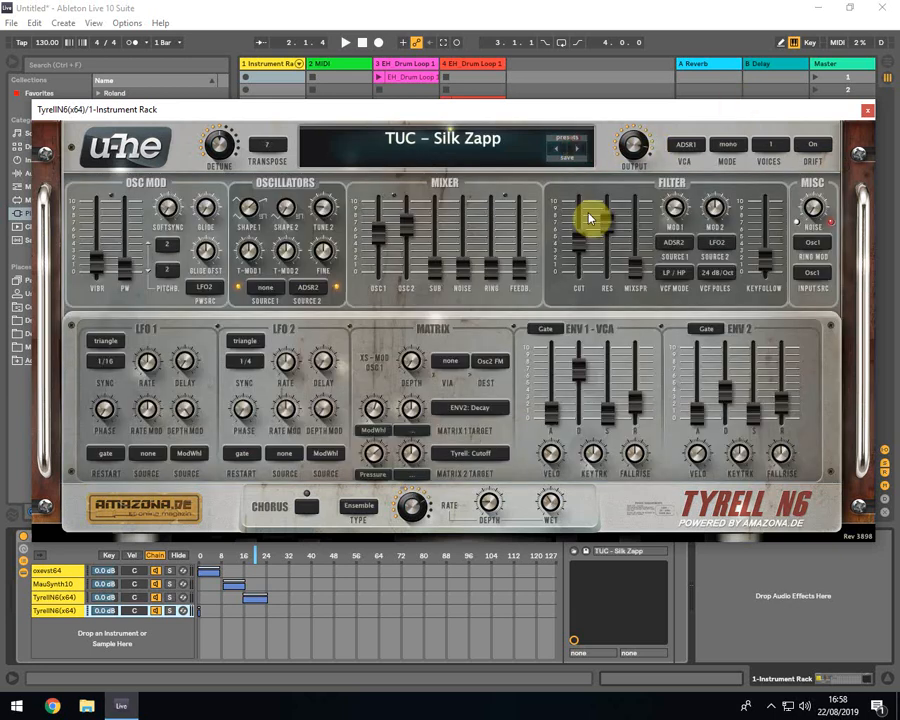
{"action": "left_click", "coordinate": [867, 110]}
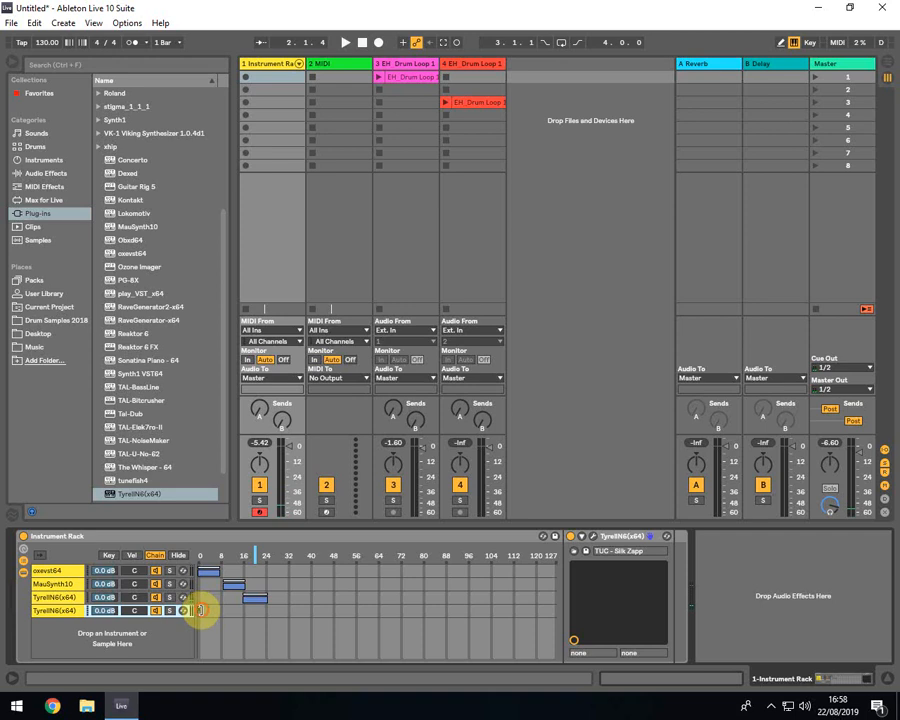
- Place the fourth chain's zone at about 24–31, directly after the third zone, and move the chain selector into it
{"action": "left_click_drag", "start_coordinate": [200, 610], "coordinate": [279, 614]}
{"action": "left_click_drag", "start_coordinate": [256, 556], "coordinate": [281, 554]}
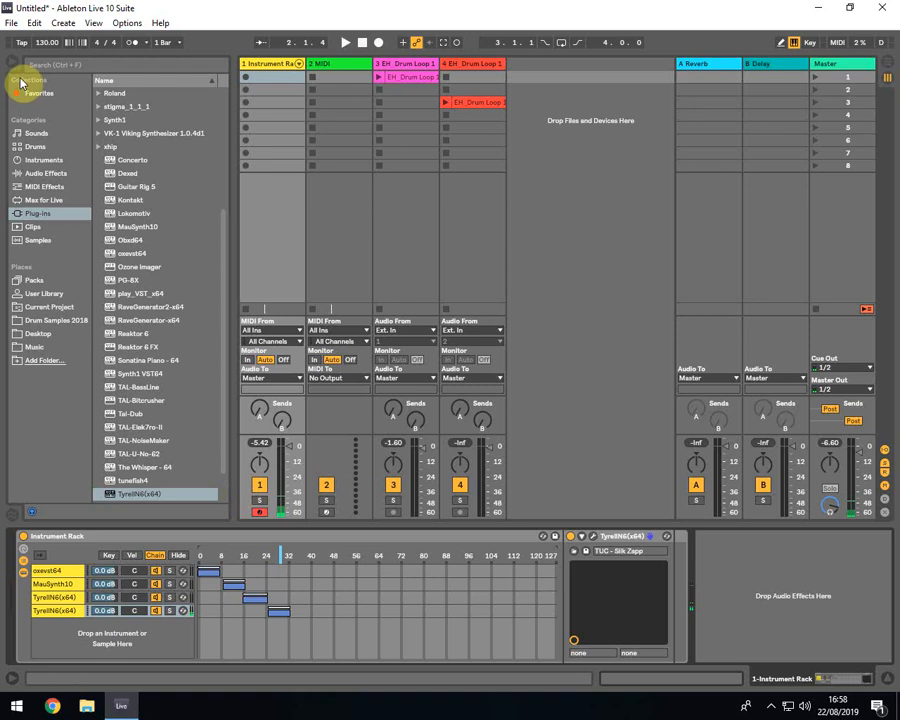
- Set the song tempo to 124 BPM and move the chain selector back into the third chain's zone
{"action": "left_click", "coordinate": [51, 43]}
{"action": "left_click_drag", "start_coordinate": [51, 43], "coordinate": [51, 50]}
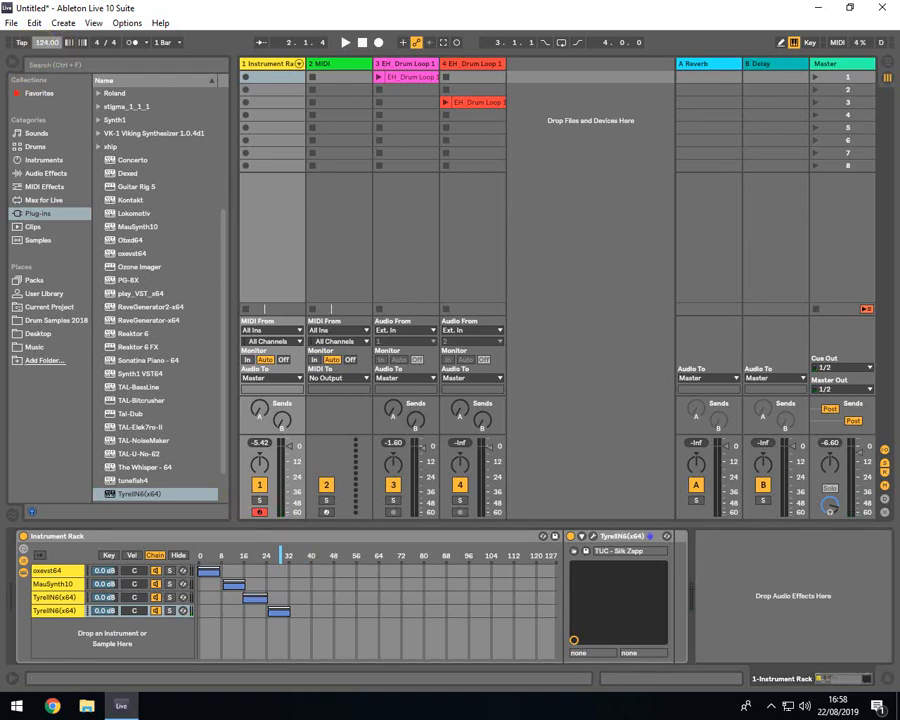
{"action": "left_click_drag", "start_coordinate": [227, 554], "coordinate": [250, 562]}
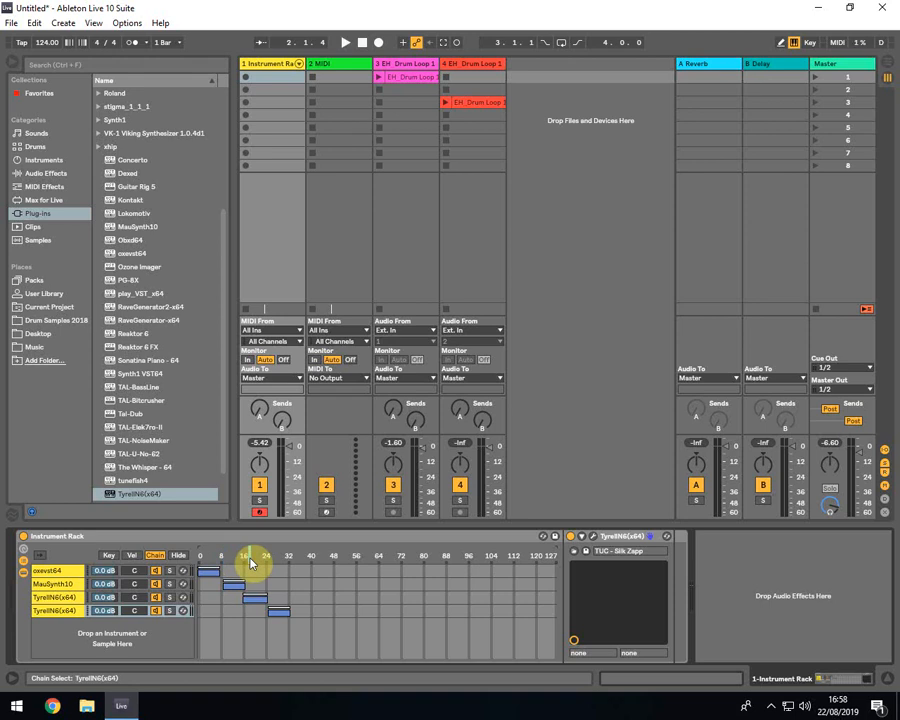
- Enter MIDI mapping mode and map the rack's chain selector to Macro 1
{"action": "left_click", "coordinate": [836, 42]}
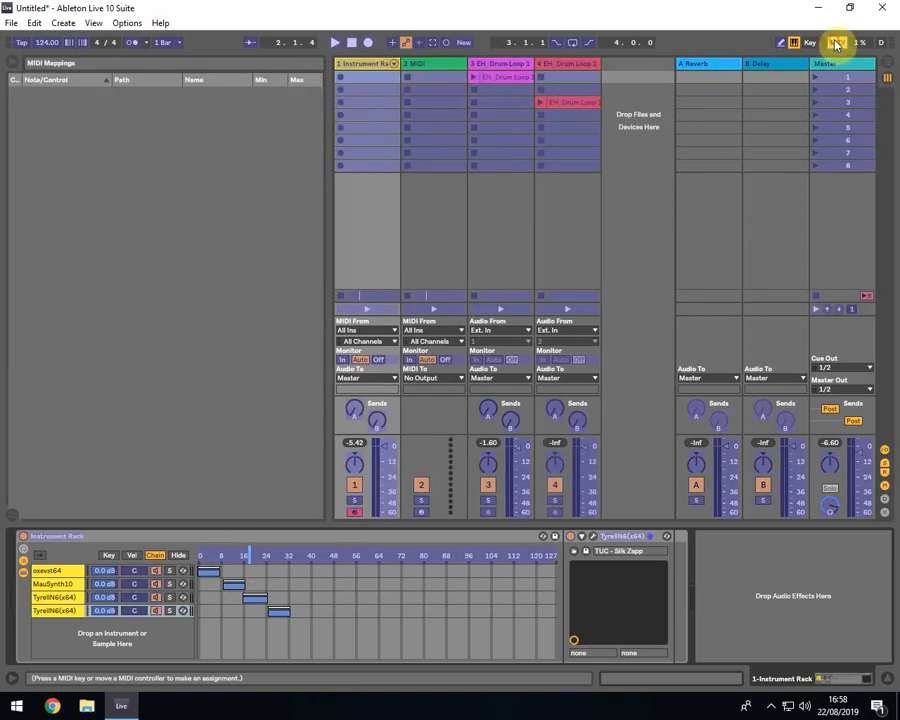
{"action": "left_click", "coordinate": [250, 562]}
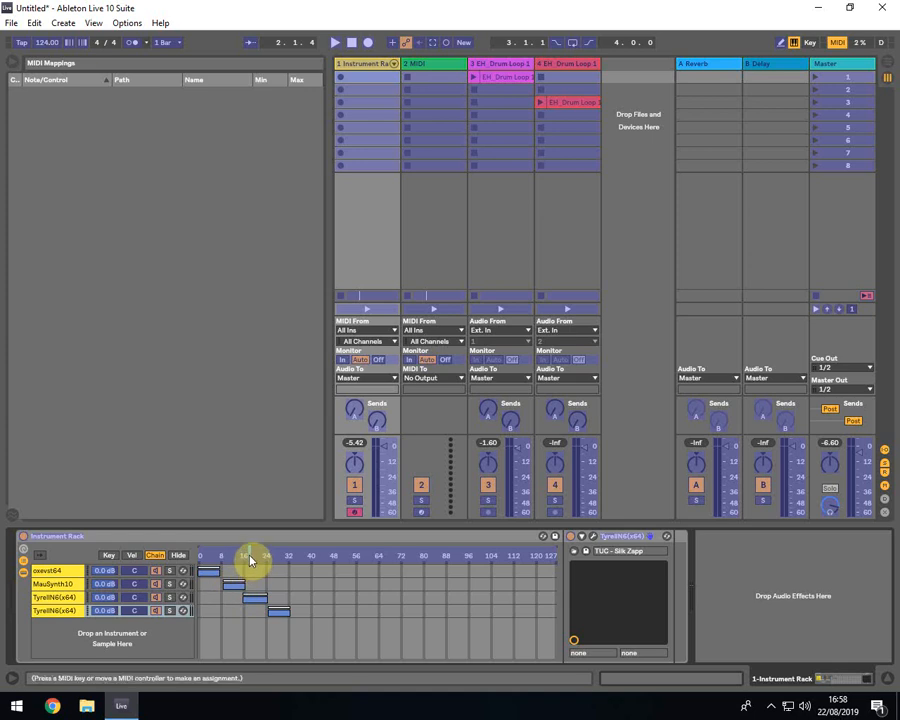
{"action": "right_click", "coordinate": [250, 562]}
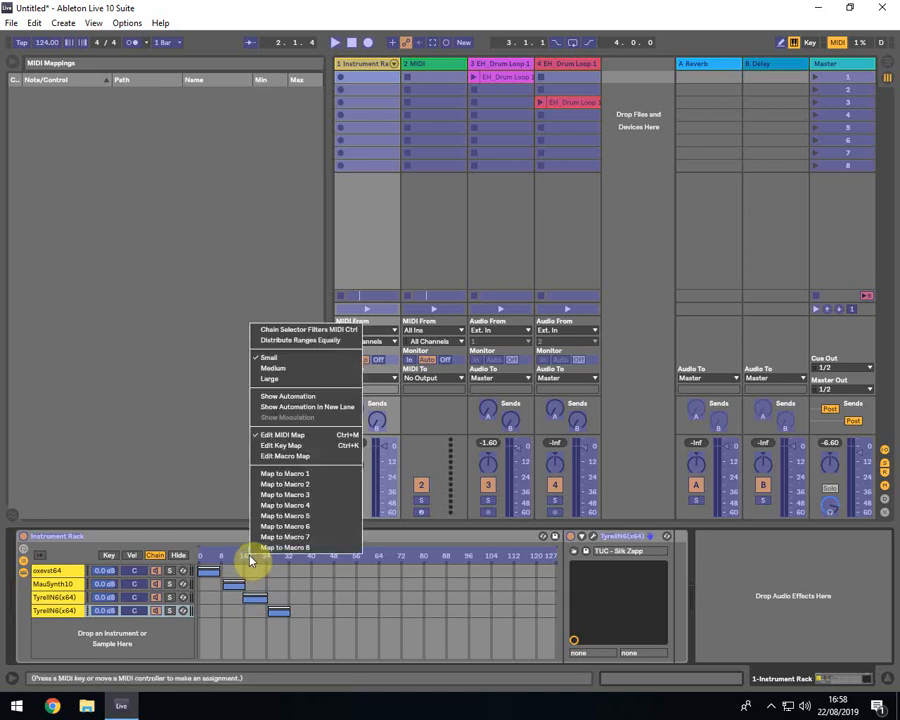
{"action": "left_click", "coordinate": [280, 475]}
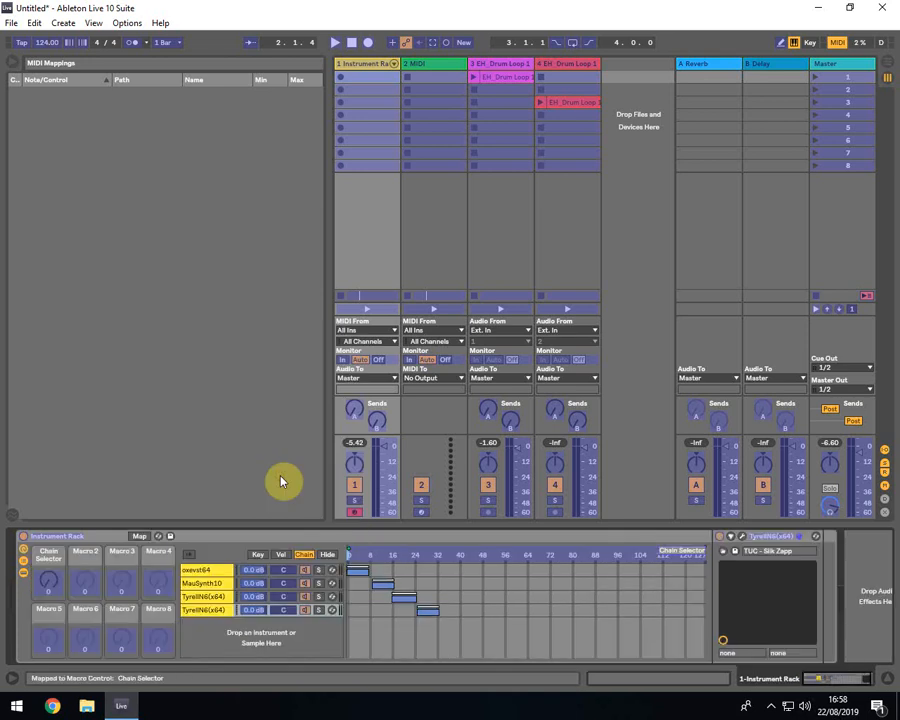
- Select the Chain Selector macro knob for MIDI controller assignment and leave MIDI mapping mode
{"action": "left_click", "coordinate": [50, 580]}
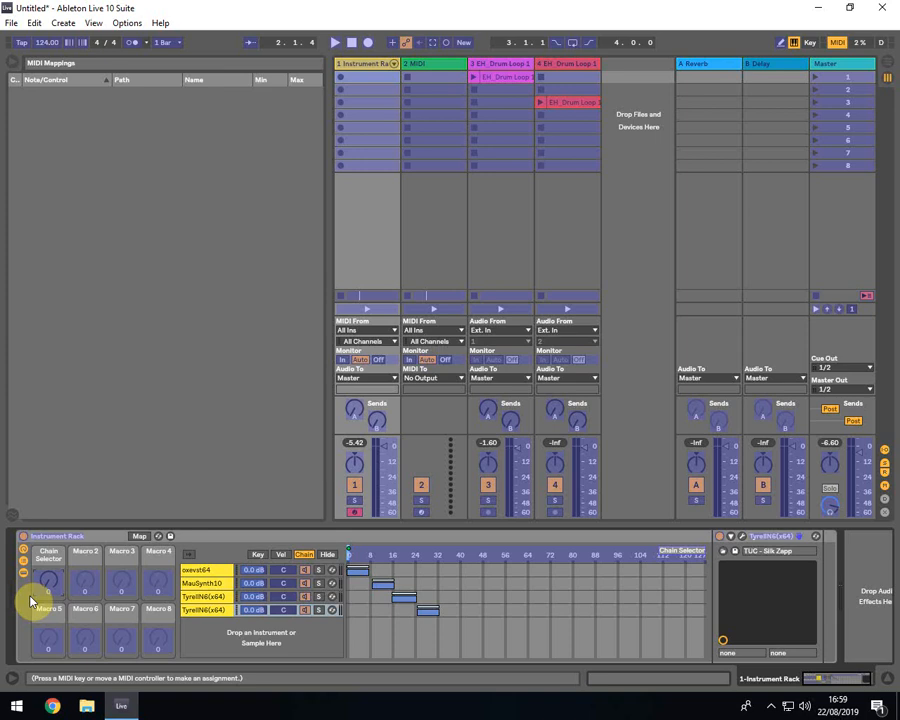
{"action": "right_click", "coordinate": [47, 583]}
{"action": "left_click", "coordinate": [47, 586]}
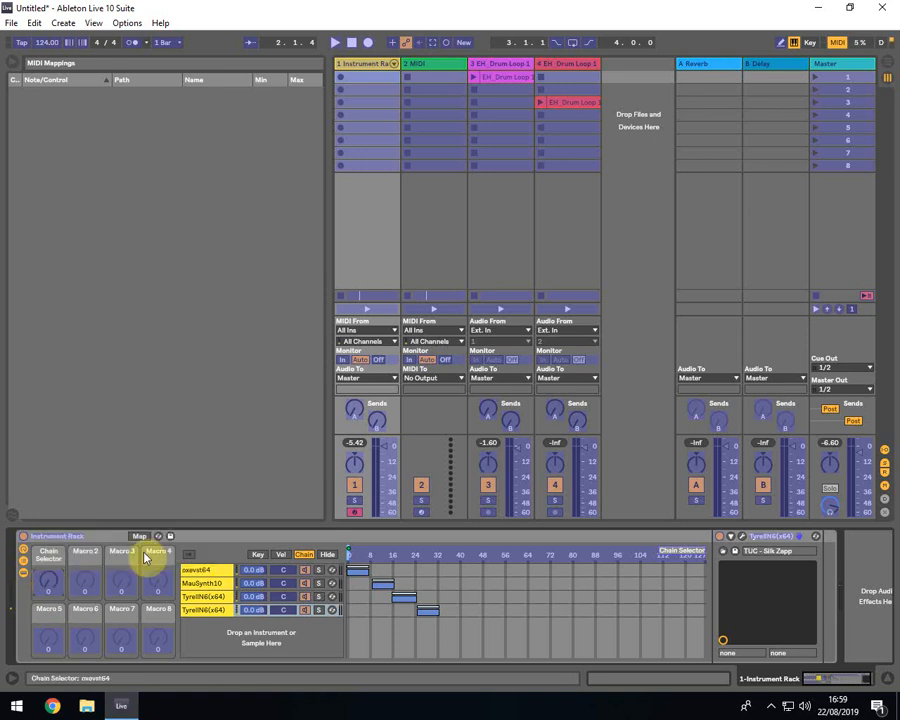
{"action": "left_click", "coordinate": [843, 47]}
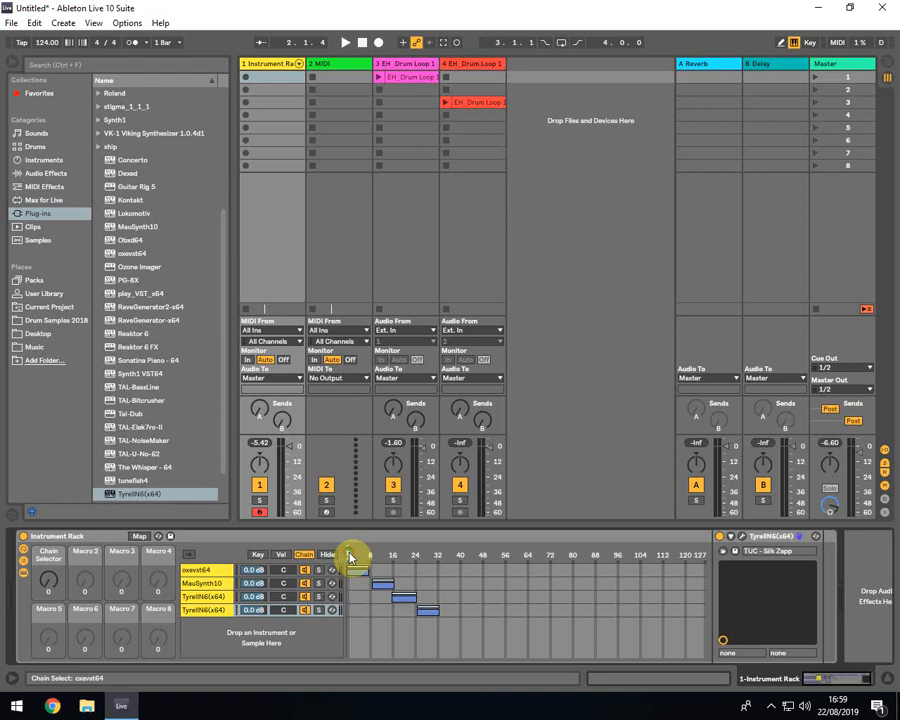
- Launch the drum loop clips on tracks 3 and 4 and bring track 1's Instrument Rack back into view
{"action": "left_click", "coordinate": [334, 66]}
{"action": "left_click", "coordinate": [265, 66]}
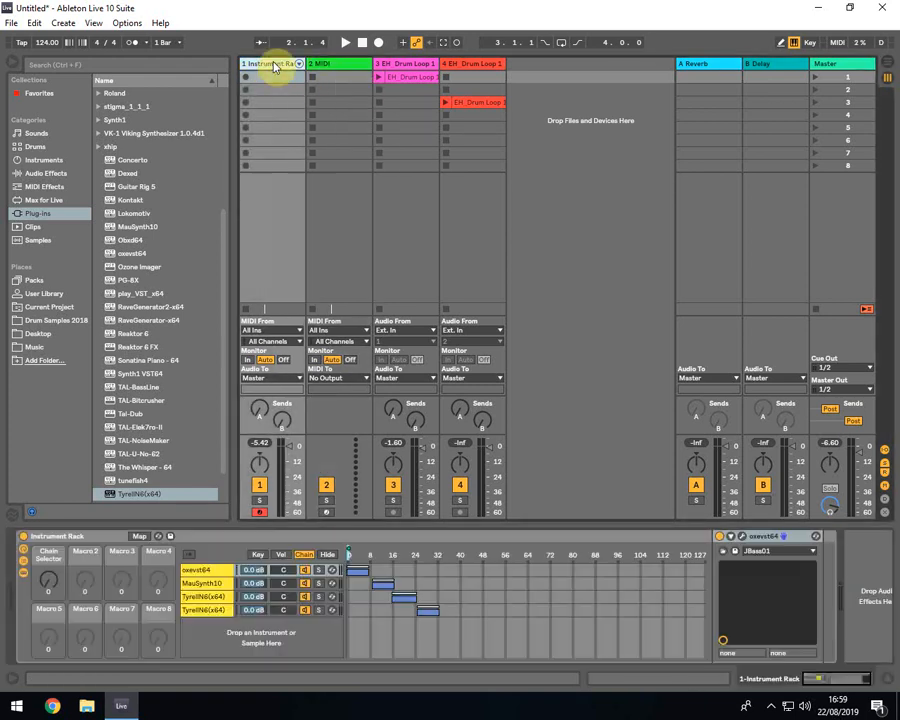
{"action": "left_click", "coordinate": [378, 77]}
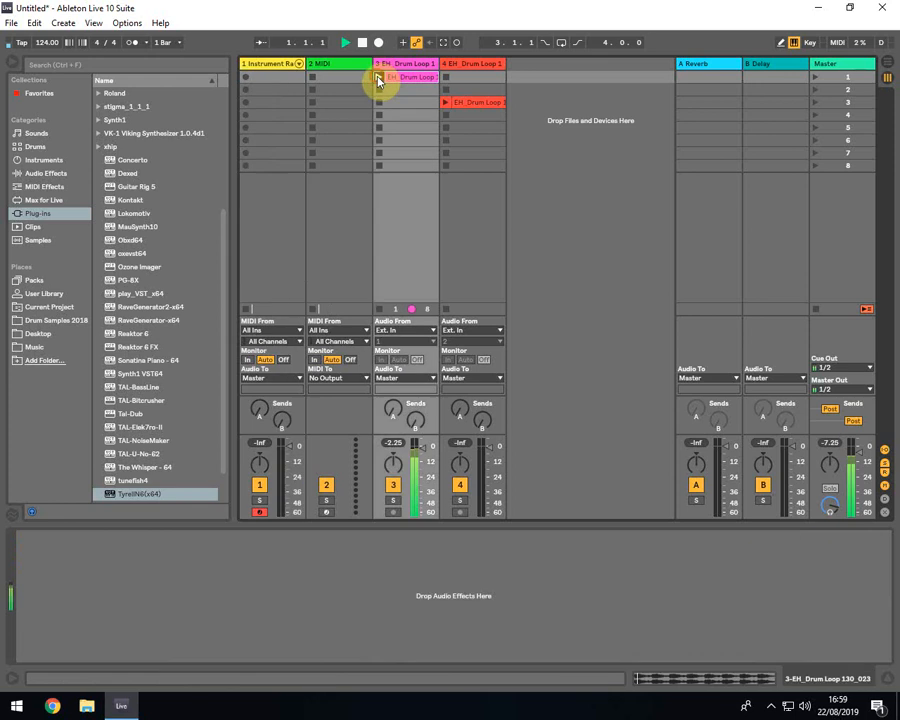
{"action": "left_click", "coordinate": [268, 66]}
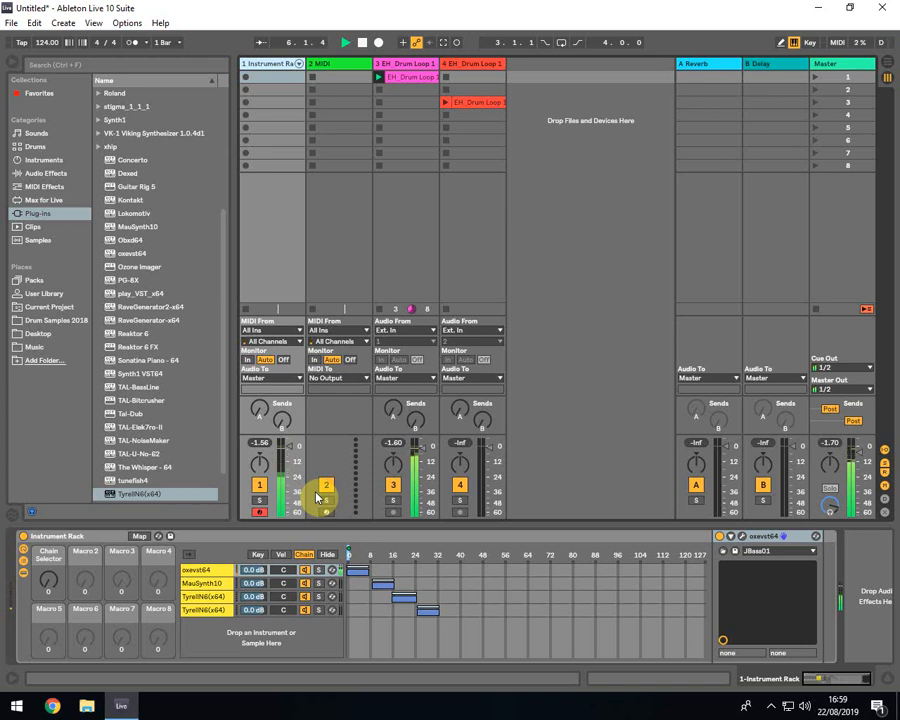
{"action": "left_click", "coordinate": [446, 102]}
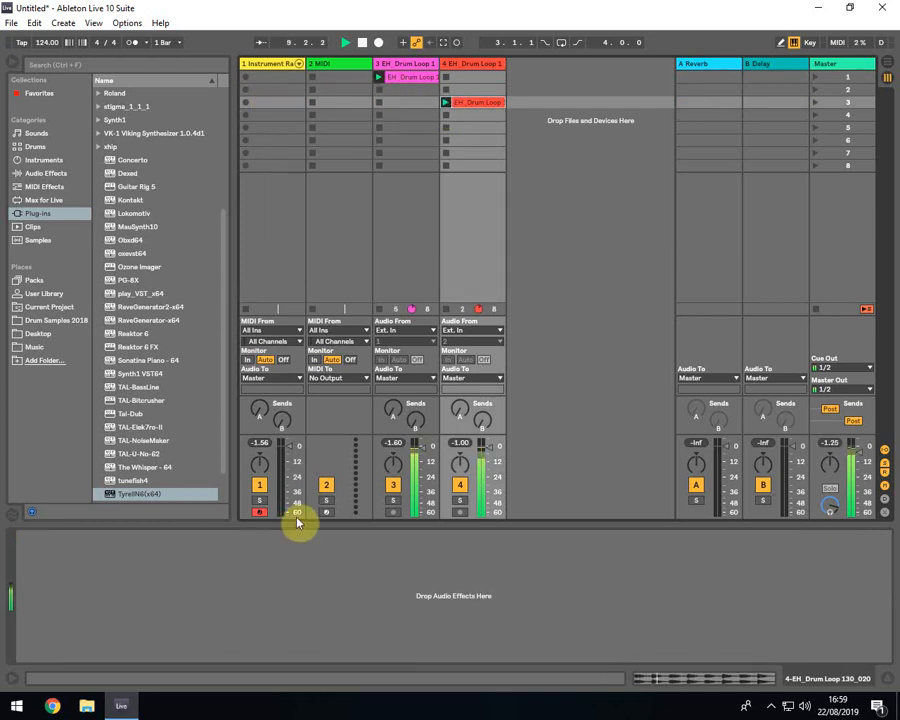
{"action": "left_click", "coordinate": [270, 68]}
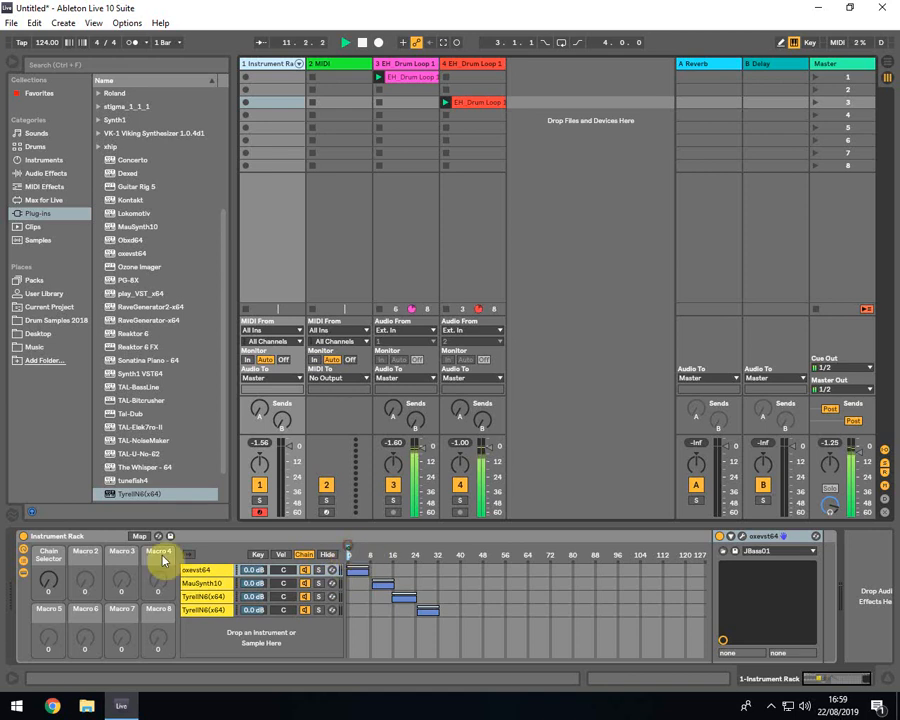
- Turn the Chain Selector macro through 10, 20 and 29 to play each chain's sound over the loops, then stop playback
{"action": "mouse_move", "coordinate": [52, 577]}
{"action": "left_mouse_down"}
{"action": "mouse_move", "coordinate": [52, 565]}
{"action": "mouse_move", "coordinate": [49, 585]}
{"action": "left_mouse_up"}
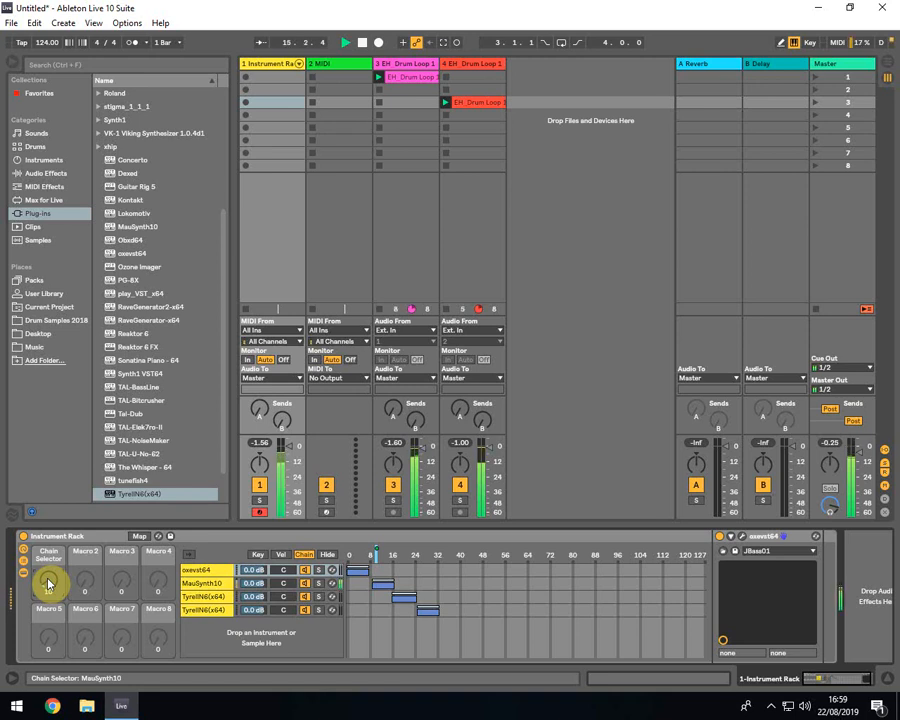
{"action": "left_click_drag", "start_coordinate": [49, 582], "coordinate": [48, 583]}
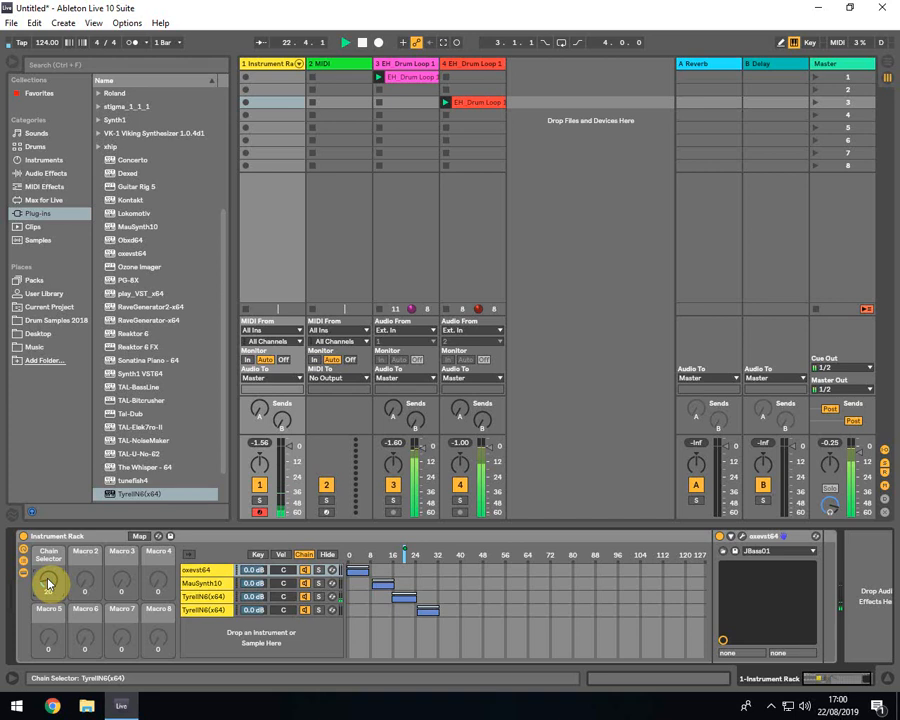
{"action": "left_click_drag", "start_coordinate": [43, 588], "coordinate": [43, 577]}
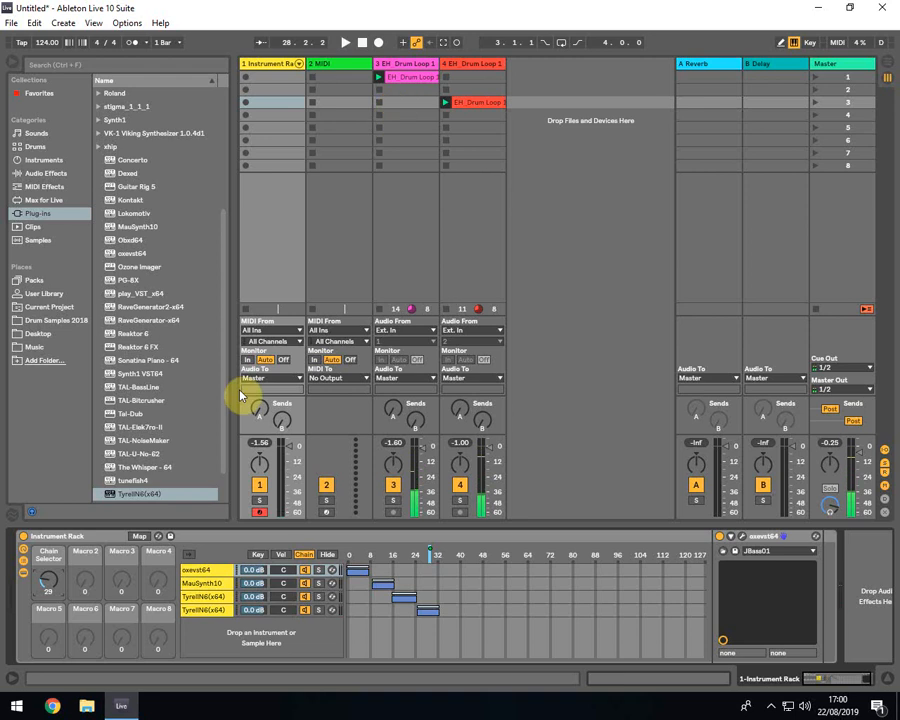
{"action": "left_click", "coordinate": [232, 538]}
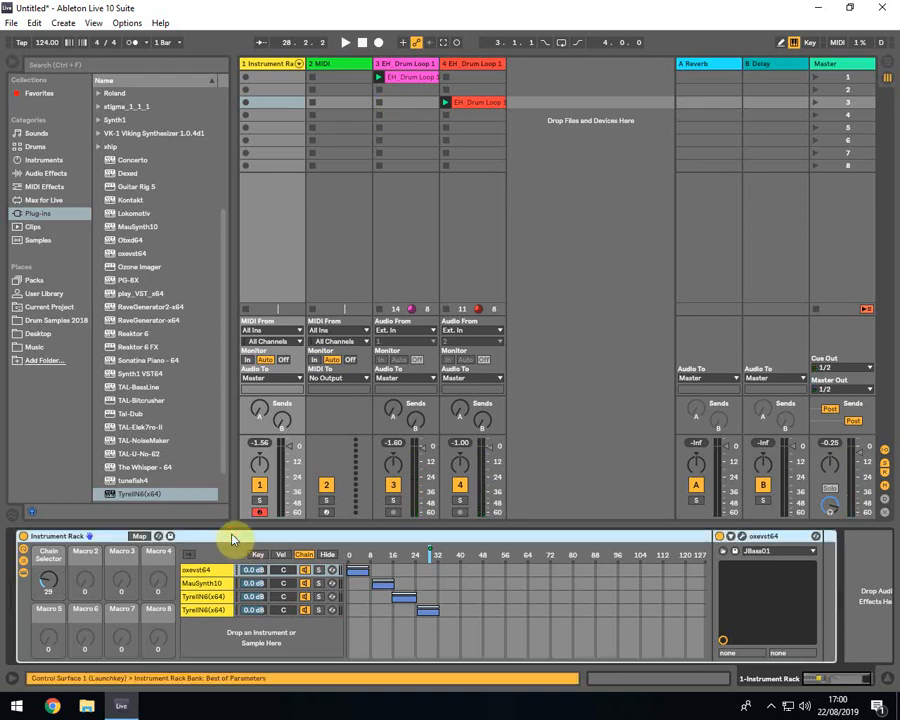
- Add an empty Instrument Rack to MIDI track 2
{"action": "left_click", "coordinate": [315, 64]}
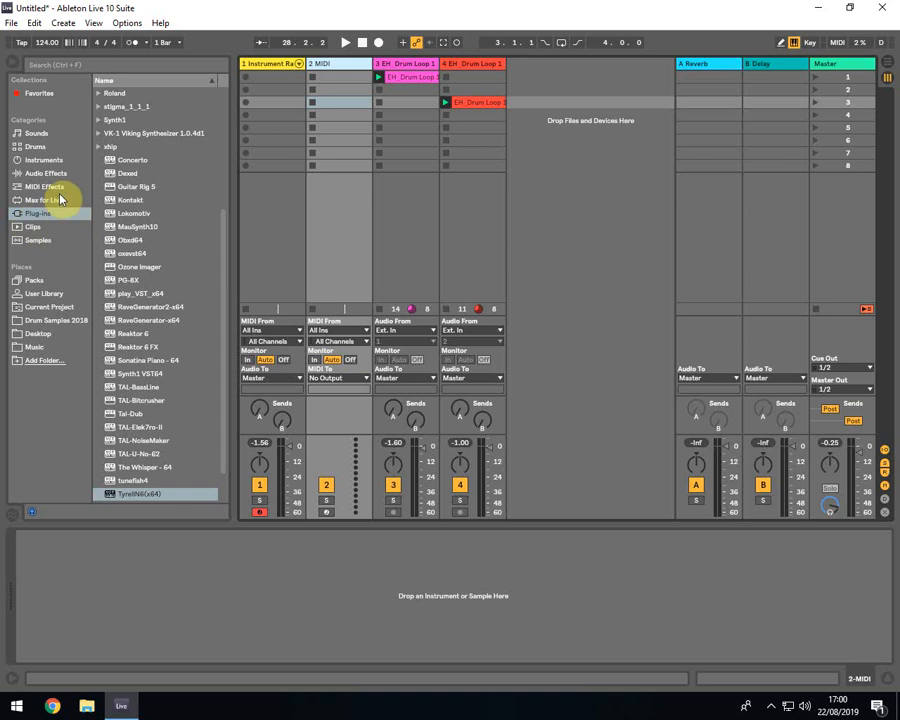
{"action": "left_click", "coordinate": [46, 160]}
{"action": "left_click_drag", "start_coordinate": [132, 175], "coordinate": [186, 567]}
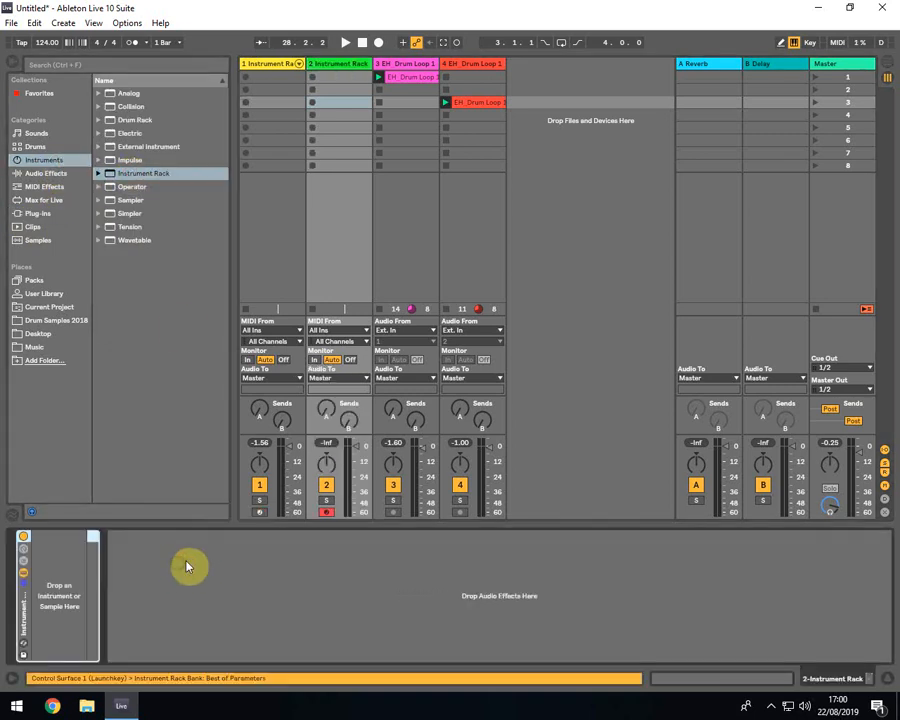
- Add the TyrellN6(x64) plug-in to track 2's Instrument Rack and load its TUC - Funk Lead 1 preset
{"action": "left_click", "coordinate": [45, 213]}
{"action": "scroll", "coordinate": [146, 480], "scroll_direction": "down", "scroll_amount": 1}
{"action": "left_click_drag", "start_coordinate": [145, 458], "coordinate": [74, 566]}
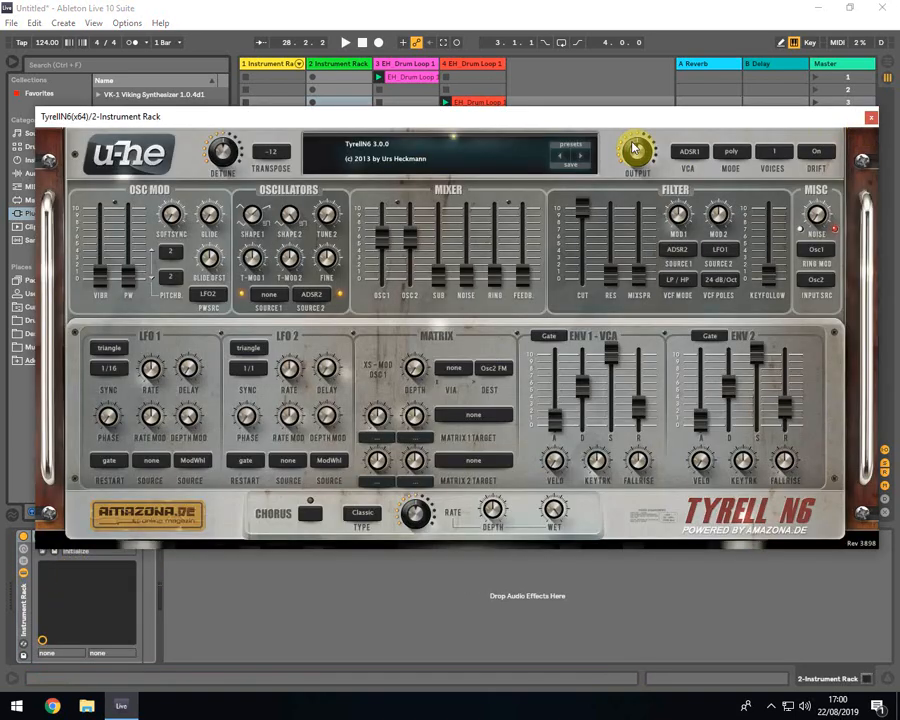
{"action": "left_click", "coordinate": [549, 162]}
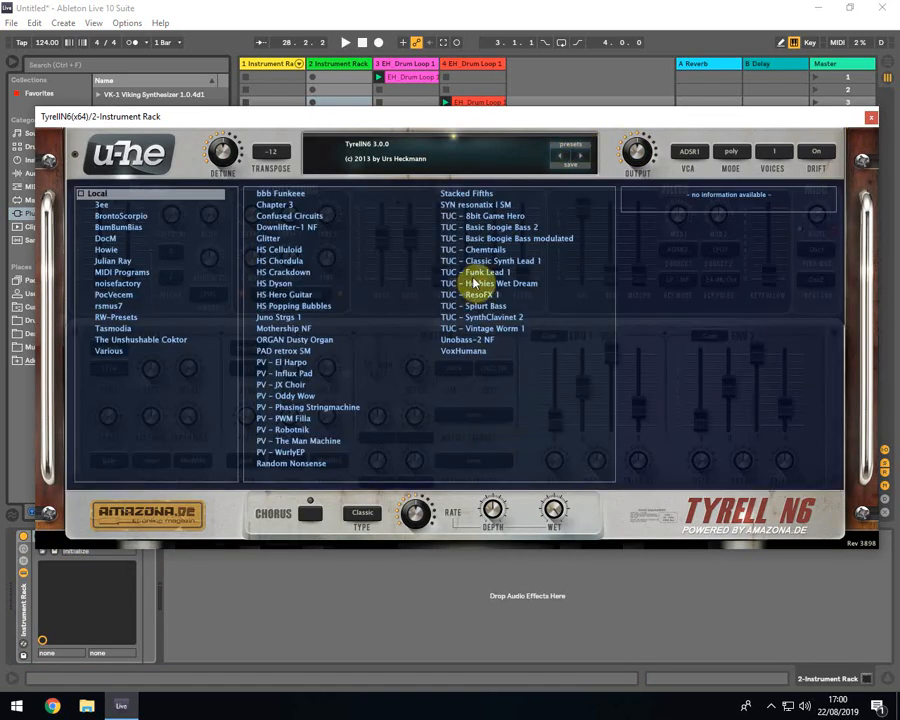
{"action": "left_click", "coordinate": [474, 272]}
{"action": "left_click", "coordinate": [576, 149]}
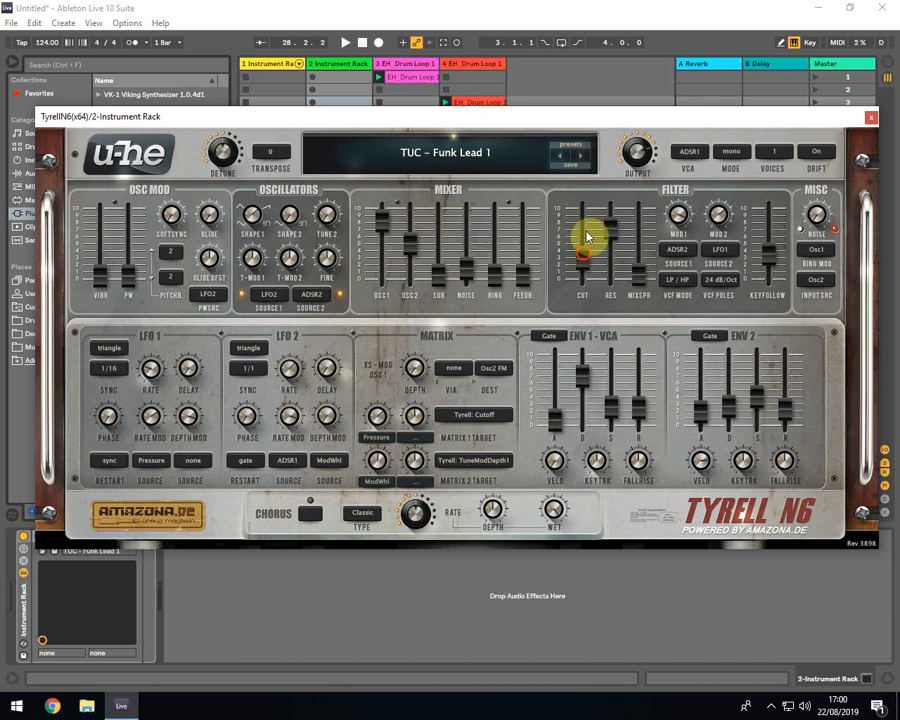
{"action": "left_click", "coordinate": [871, 117]}
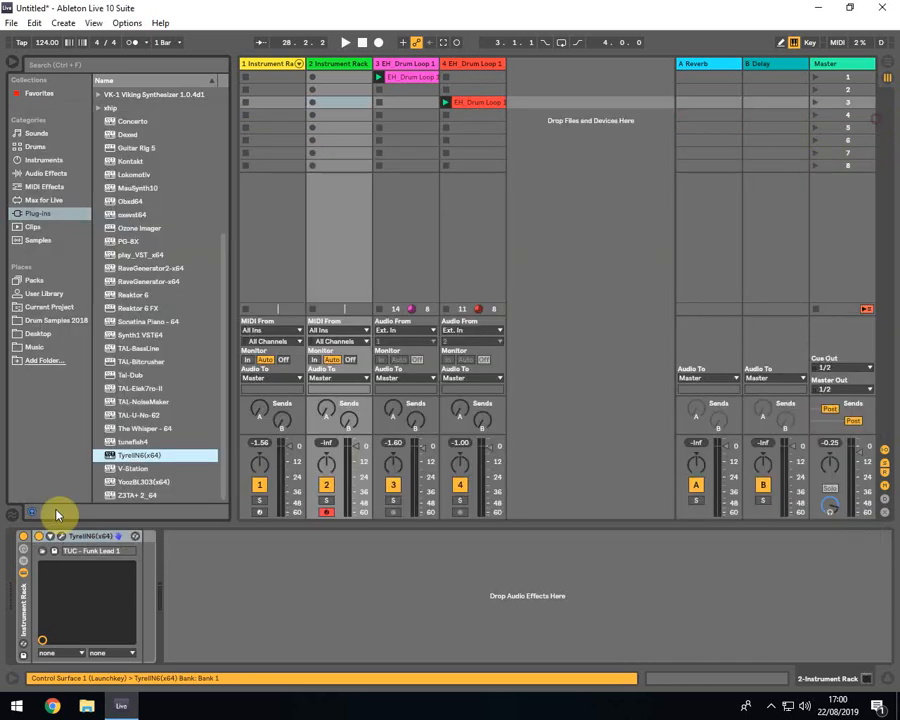
- Show the chain list and chain zone editor of track 2's Instrument Rack
{"action": "left_click", "coordinate": [23, 561]}
{"action": "left_click", "coordinate": [155, 555]}
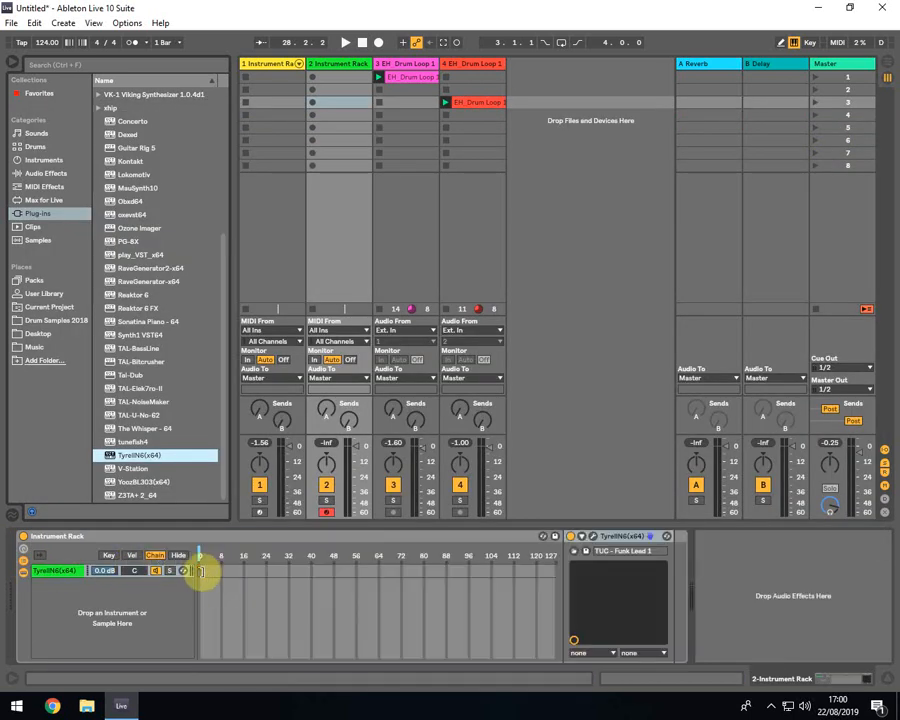
- Extend the TyrellN6(x64) chain's zone on track 2 to 0–7 and move the chain selector inside it
{"action": "mouse_move", "coordinate": [200, 576]}
{"action": "left_mouse_down"}
{"action": "mouse_move", "coordinate": [223, 580]}
{"action": "mouse_move", "coordinate": [207, 581]}
{"action": "left_mouse_up"}
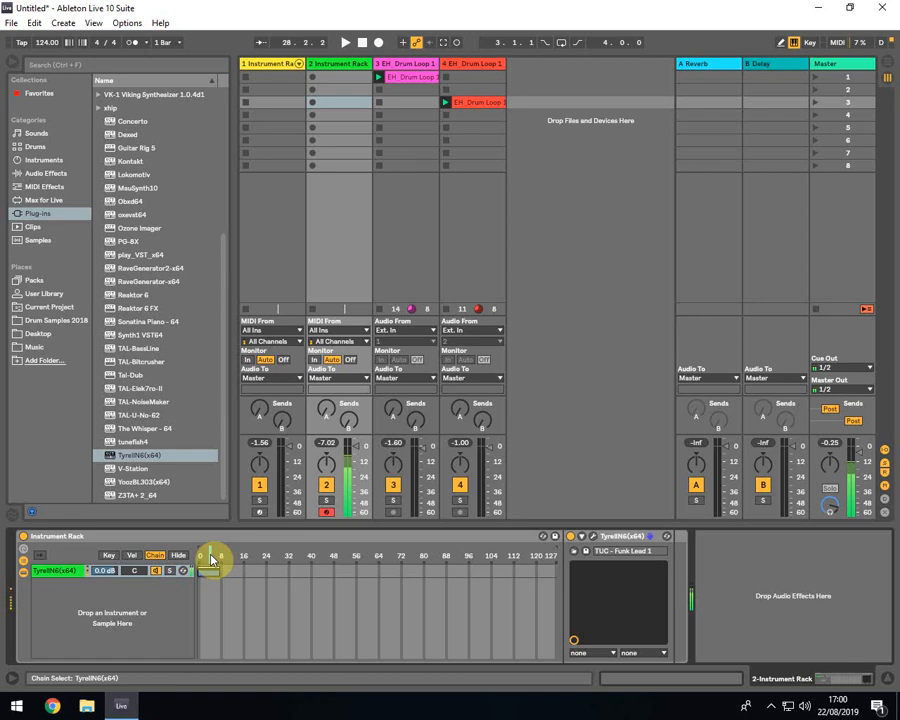
- Set the Chain Selector macro of track 1's Instrument Rack to 19
{"action": "left_click", "coordinate": [285, 62]}
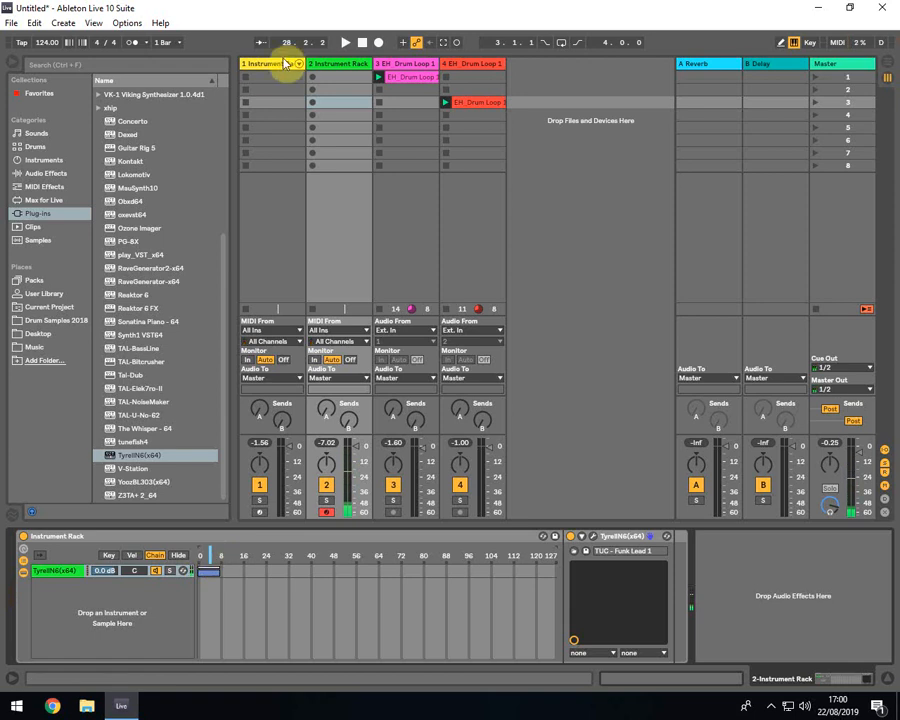
{"action": "left_click", "coordinate": [263, 78]}
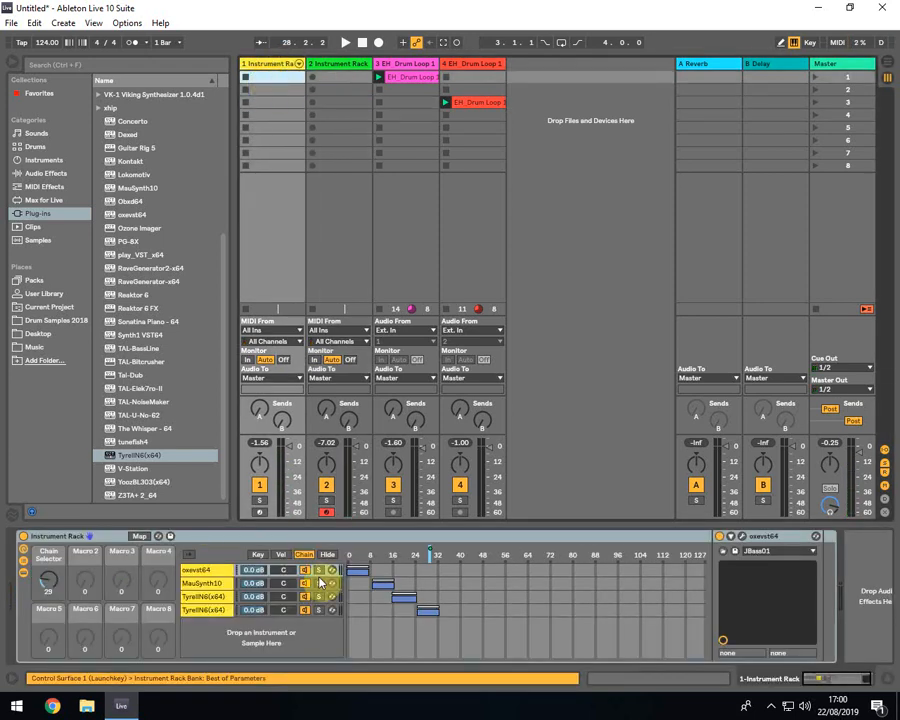
{"action": "left_click_drag", "start_coordinate": [45, 585], "coordinate": [45, 590]}
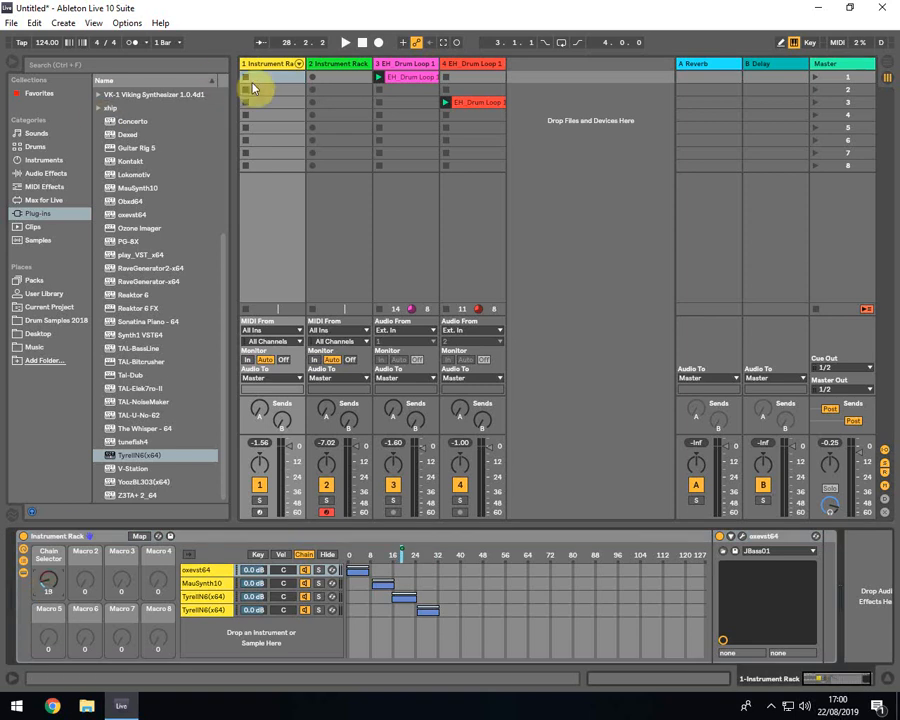
- Start playback, arm track 1 and record a looping MIDI clip in its first slot
{"action": "key", "text": "space"}
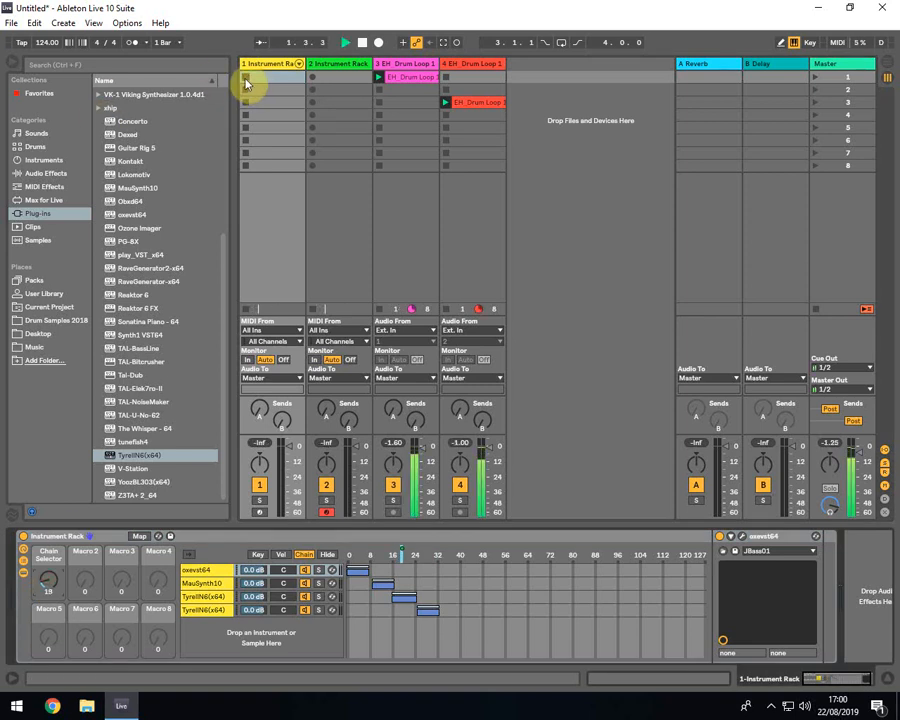
{"action": "left_click", "coordinate": [259, 512]}
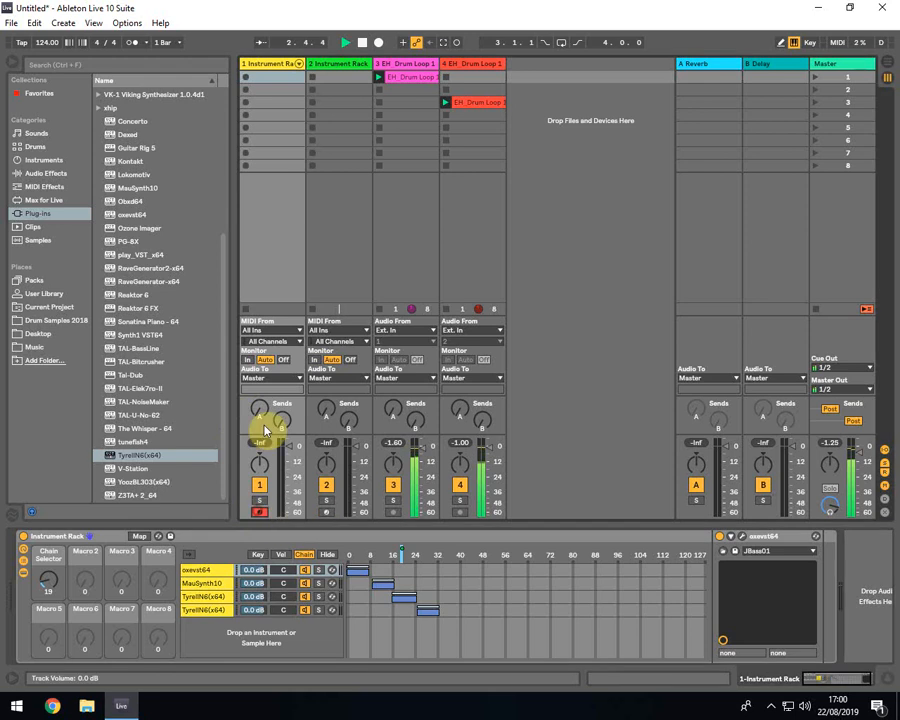
{"action": "left_click", "coordinate": [246, 78]}
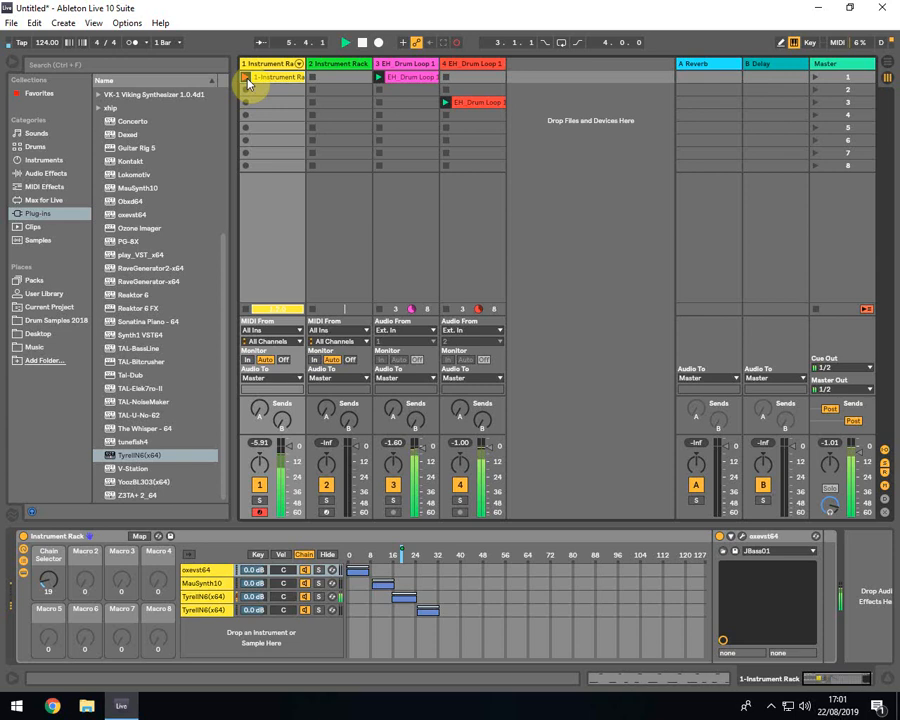
{"action": "left_click", "coordinate": [247, 80]}
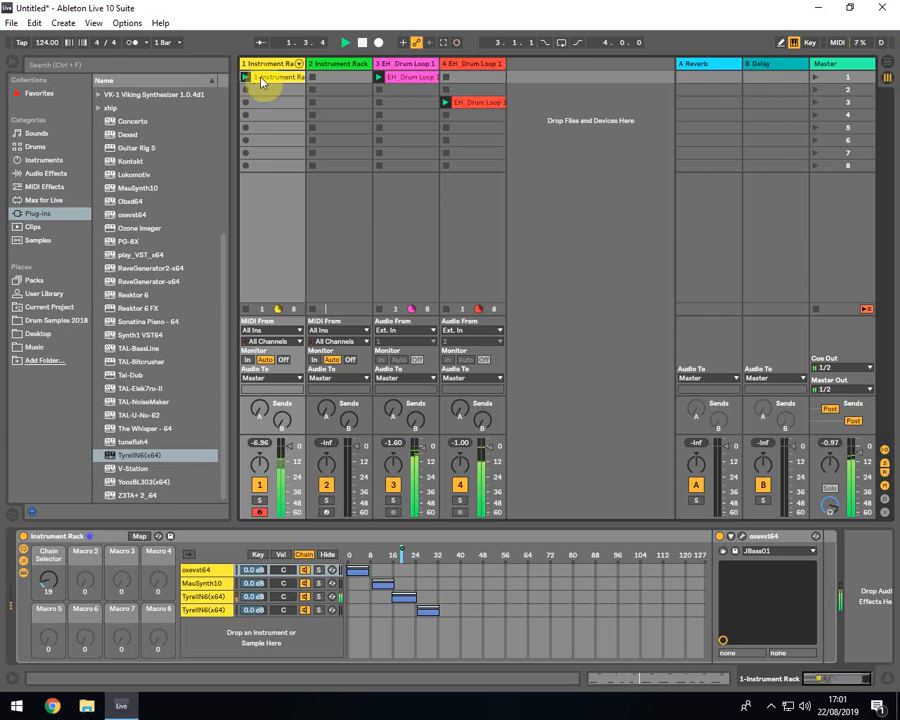
- Set Record Quantization to Sixteenth-Note Quantization
{"action": "left_click", "coordinate": [34, 22]}
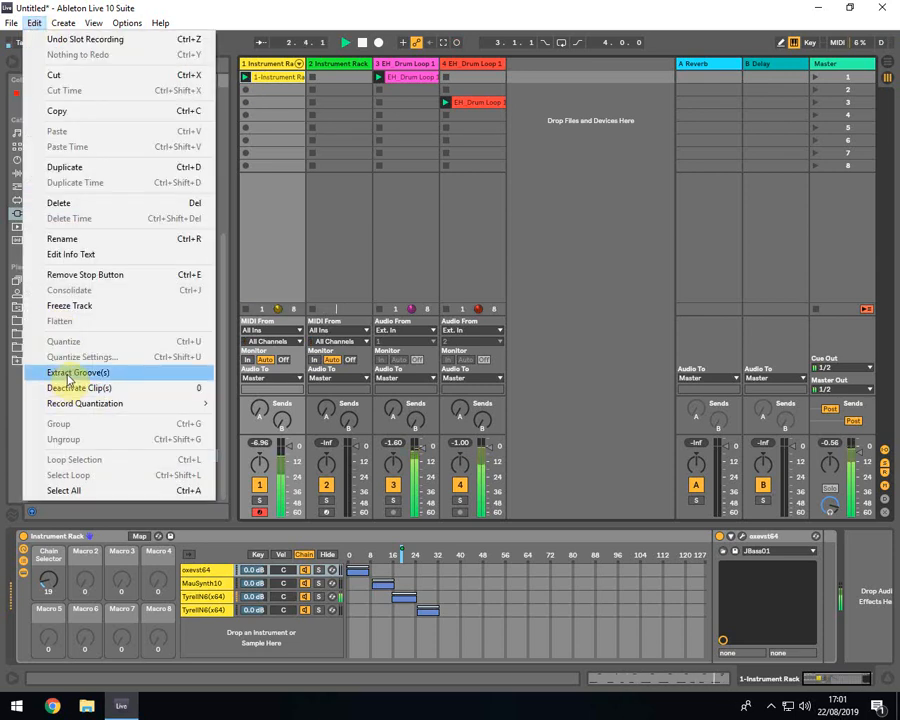
{"action": "mouse_move", "coordinate": [116, 404]}
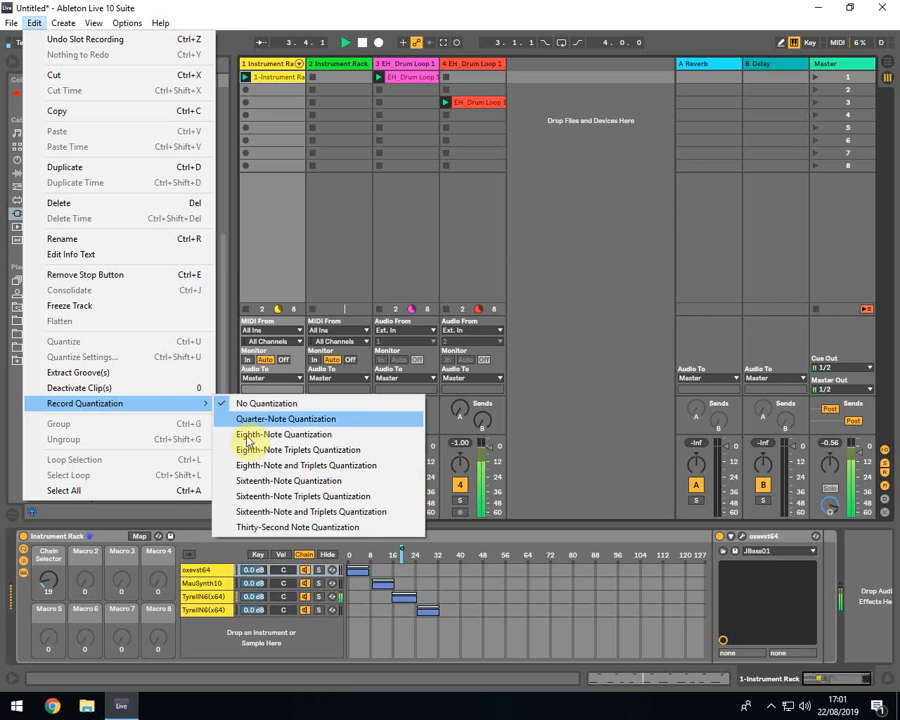
{"action": "left_click", "coordinate": [240, 481]}
{"action": "left_click", "coordinate": [275, 128]}
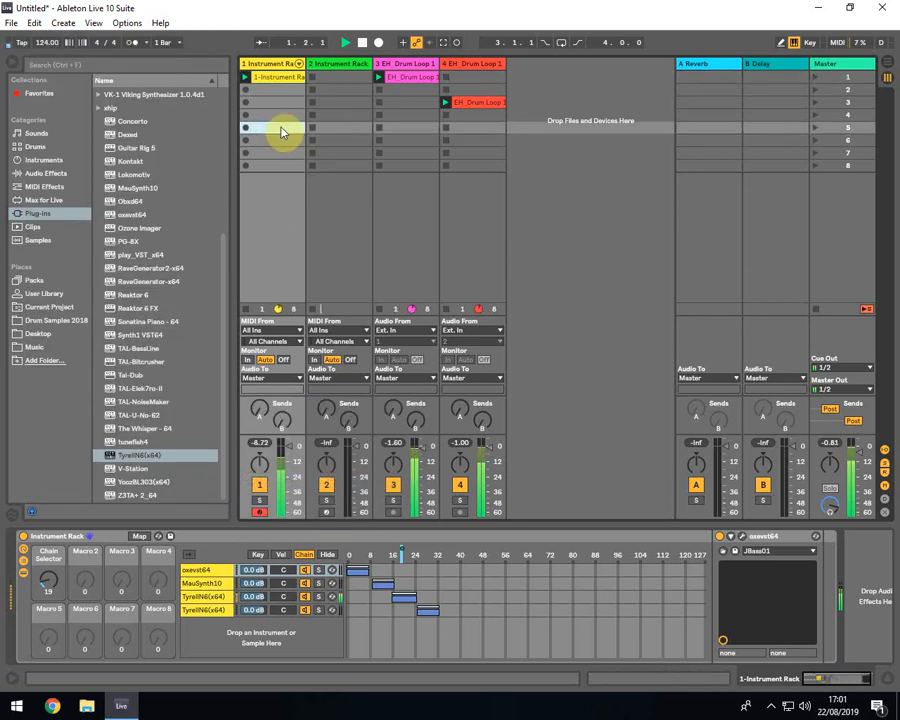
- Arm track 2 and record a looping MIDI clip in its first slot over the playing loops
{"action": "left_click", "coordinate": [336, 77]}
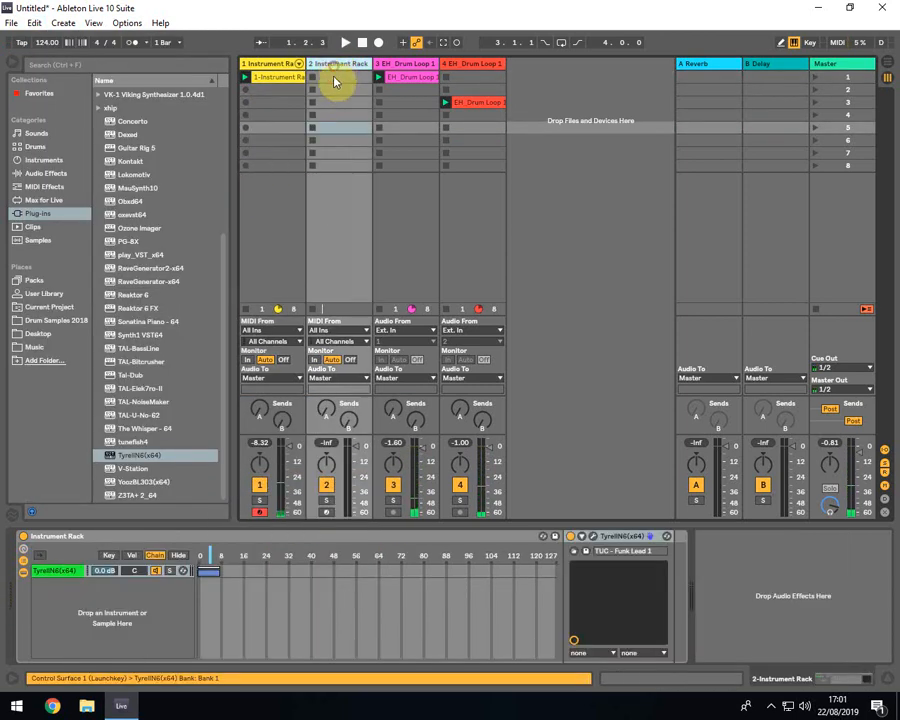
{"action": "left_click", "coordinate": [327, 511]}
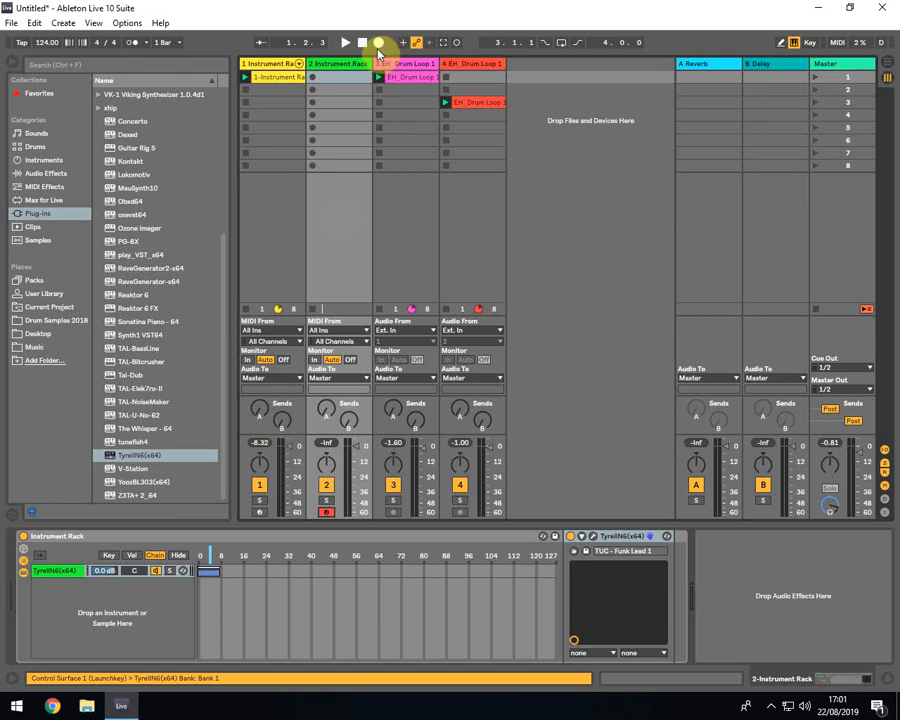
{"action": "left_click", "coordinate": [347, 64]}
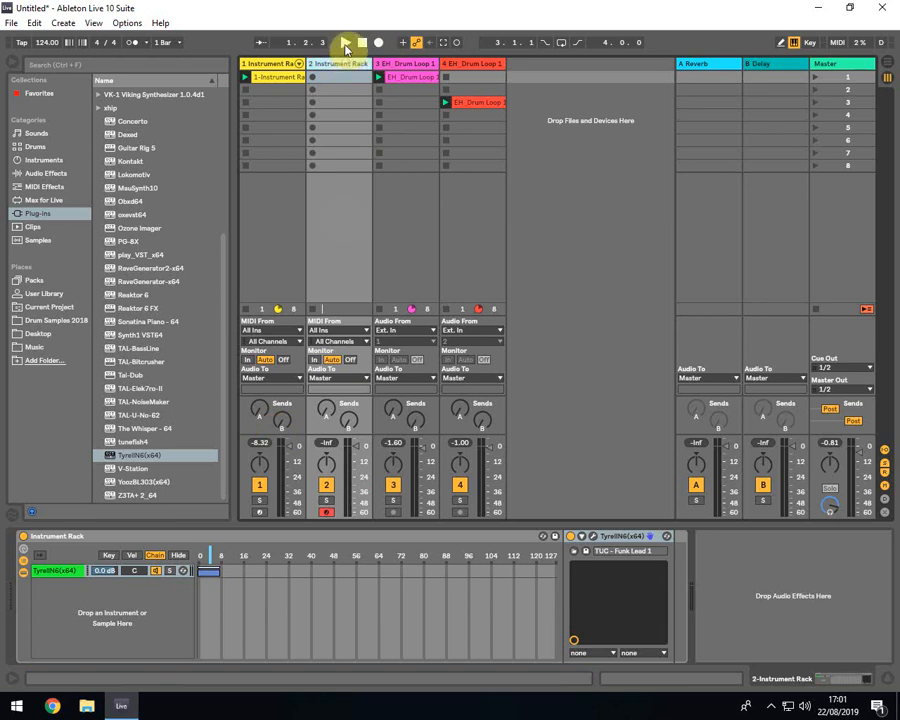
{"action": "left_click", "coordinate": [345, 43]}
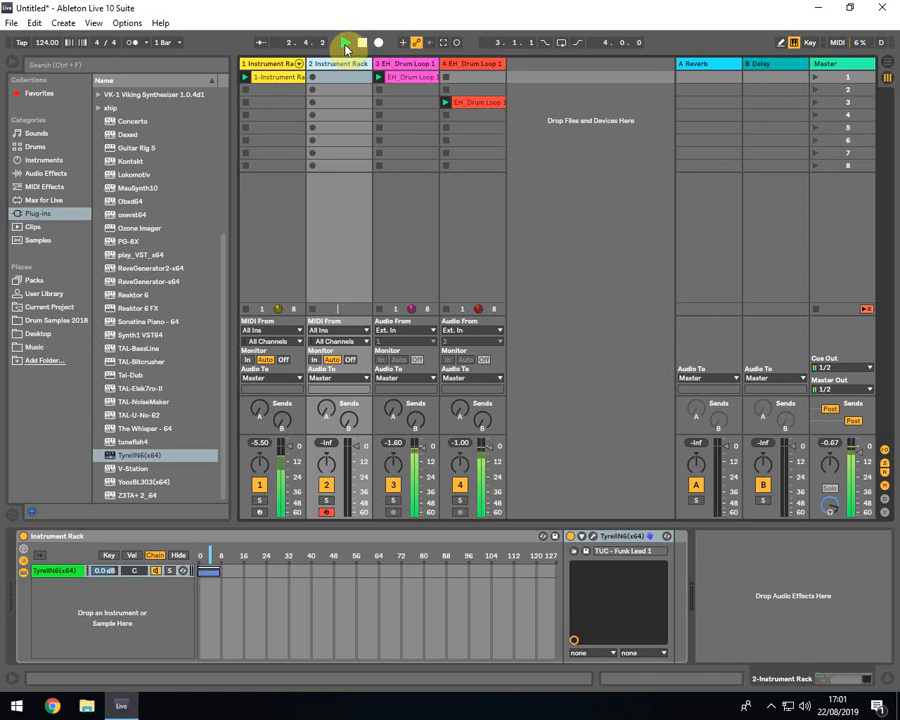
{"action": "left_click", "coordinate": [313, 79]}
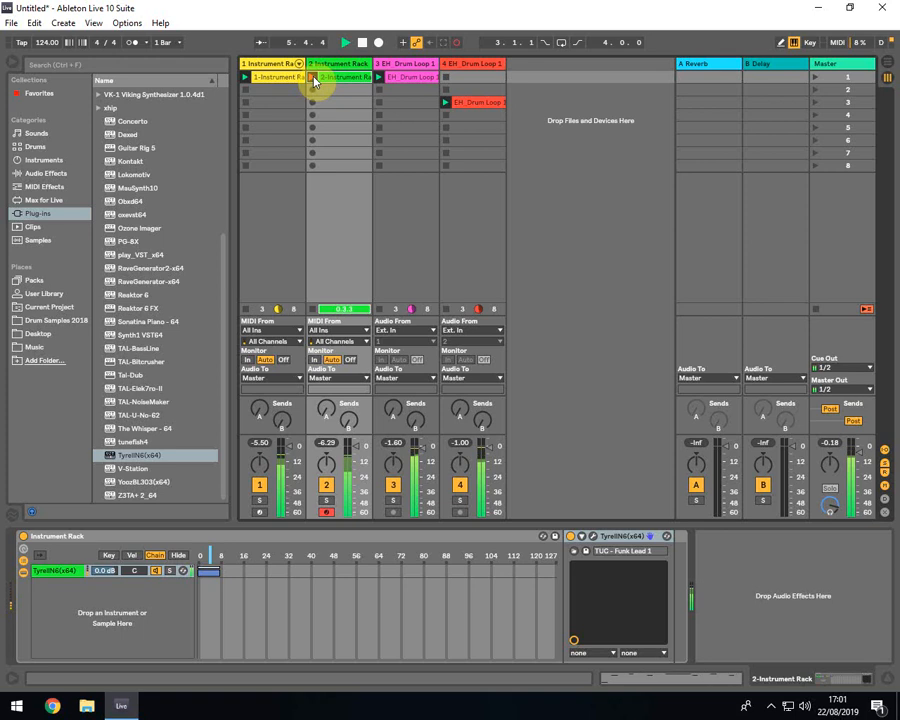
{"action": "left_click", "coordinate": [313, 80]}
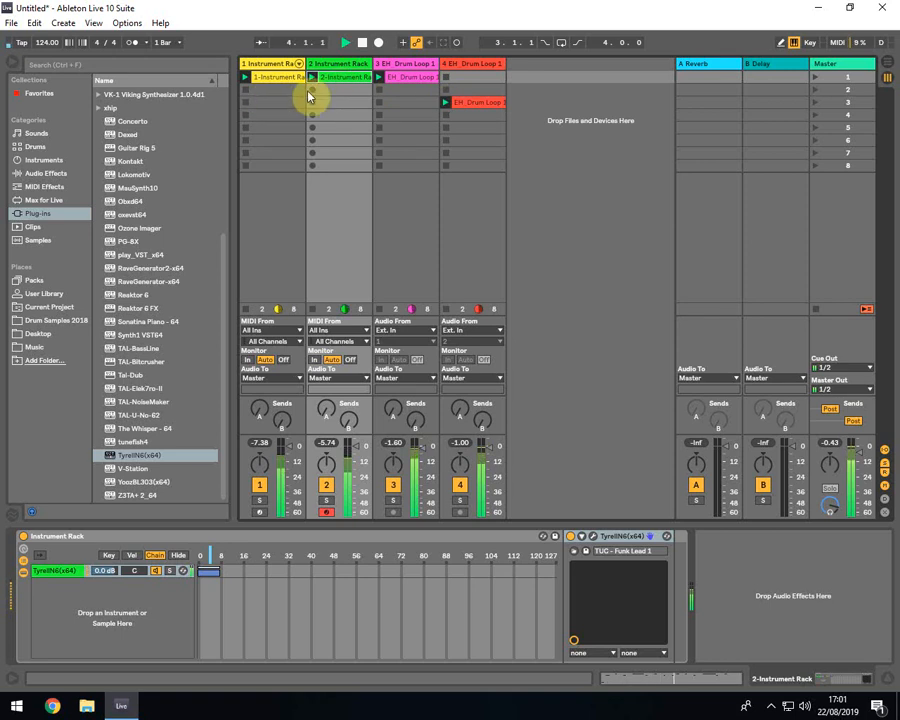
- Stop track 1's clip and set that track's Chain Selector macro to 3
{"action": "left_click", "coordinate": [246, 92]}
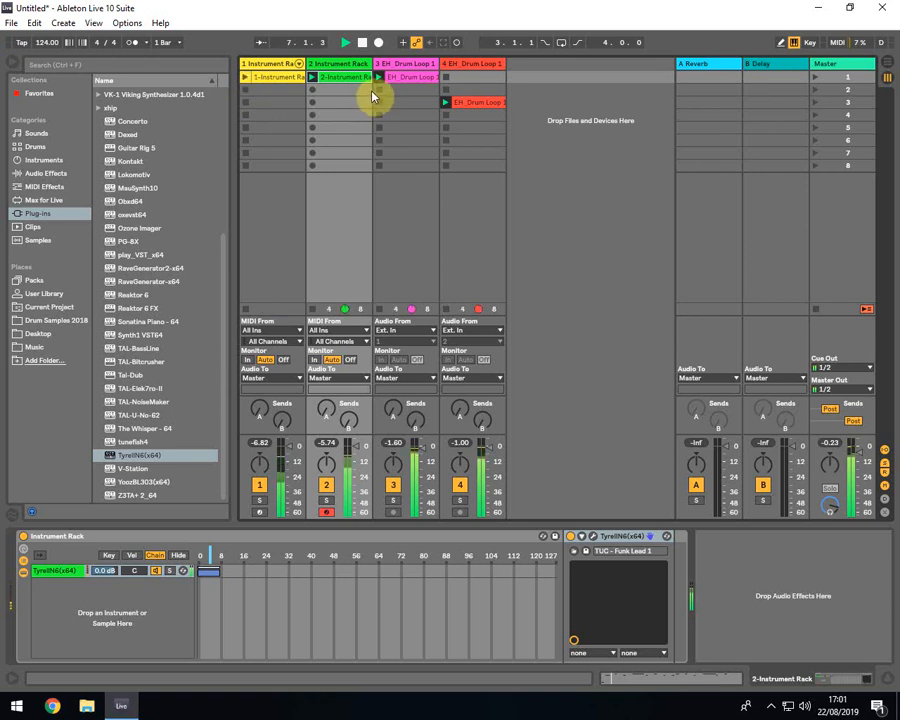
{"action": "left_click", "coordinate": [408, 95]}
{"action": "left_click", "coordinate": [284, 64]}
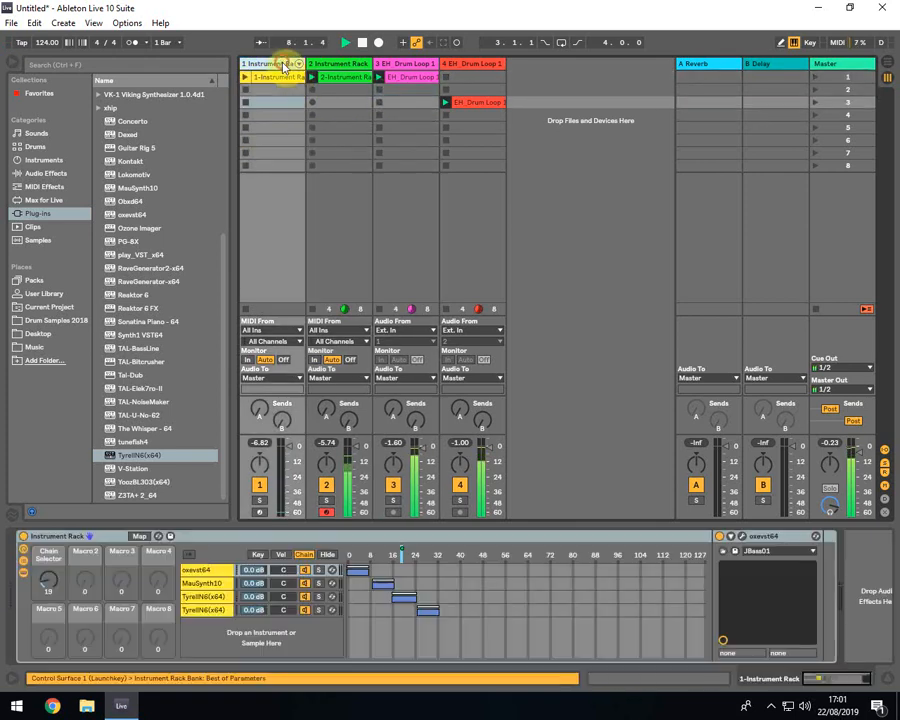
{"action": "mouse_move", "coordinate": [44, 590]}
{"action": "left_mouse_down"}
{"action": "mouse_move", "coordinate": [44, 605]}
{"action": "mouse_move", "coordinate": [54, 574]}
{"action": "mouse_move", "coordinate": [54, 585]}
{"action": "left_mouse_up"}
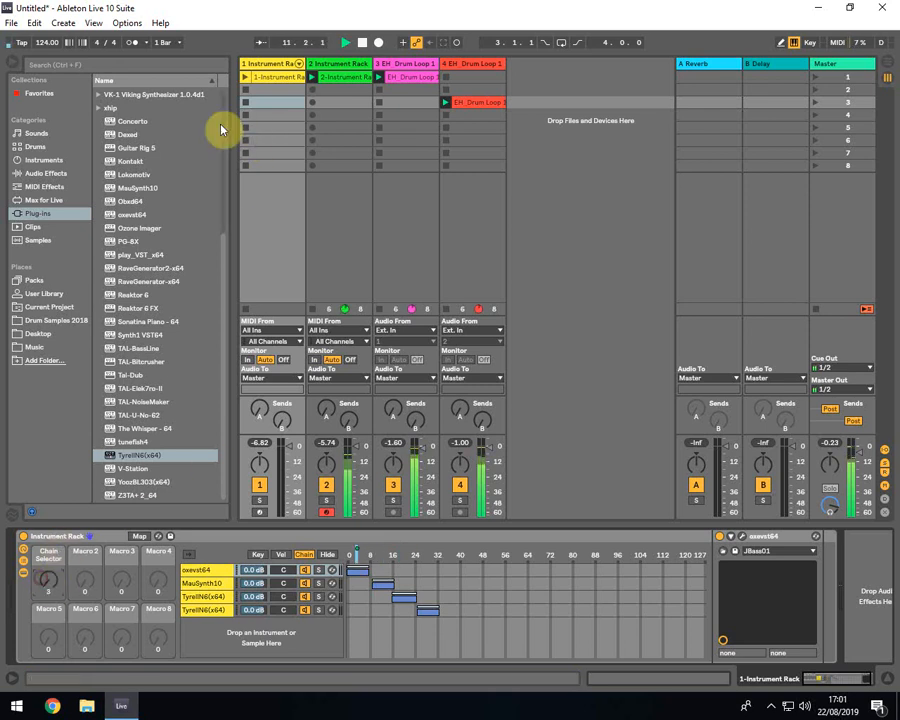
- Arm track 1 and record a looping MIDI clip with the oxevst64 sound in its third slot
{"action": "left_click", "coordinate": [259, 511]}
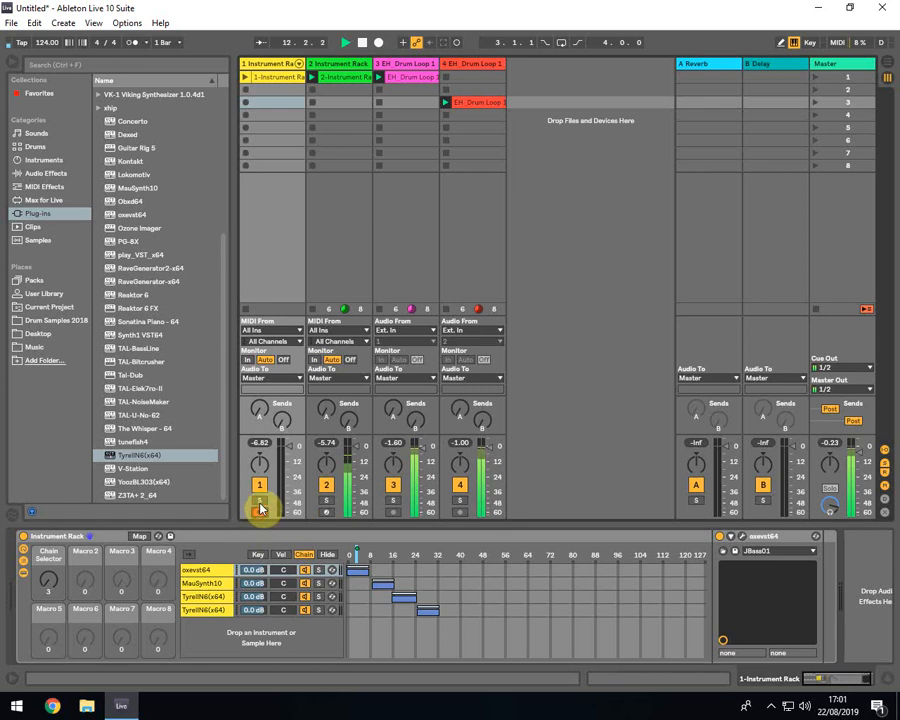
{"action": "left_click", "coordinate": [245, 103]}
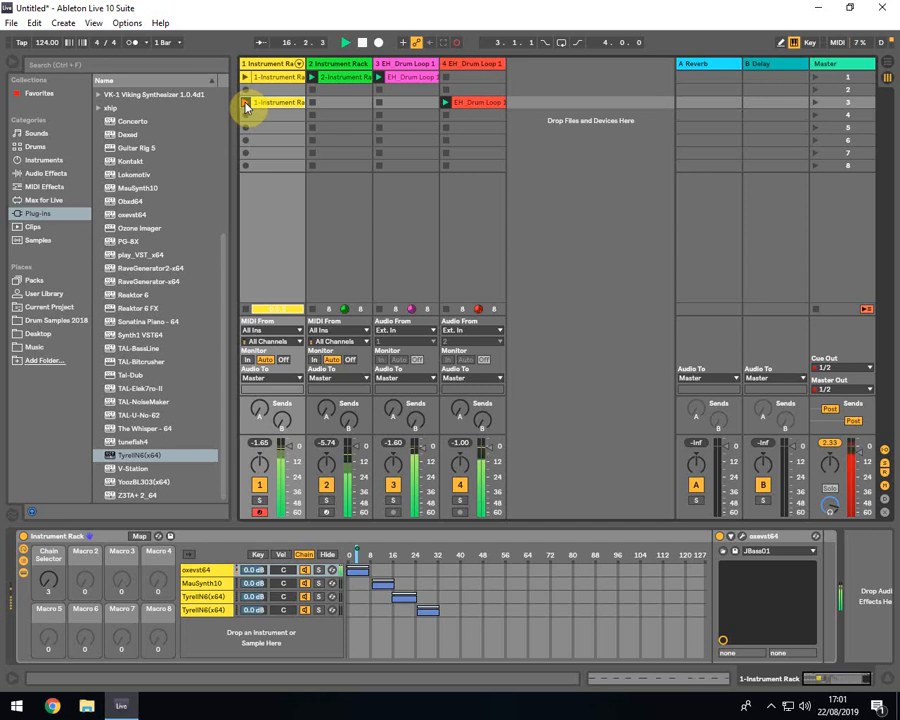
{"action": "left_click", "coordinate": [246, 102]}
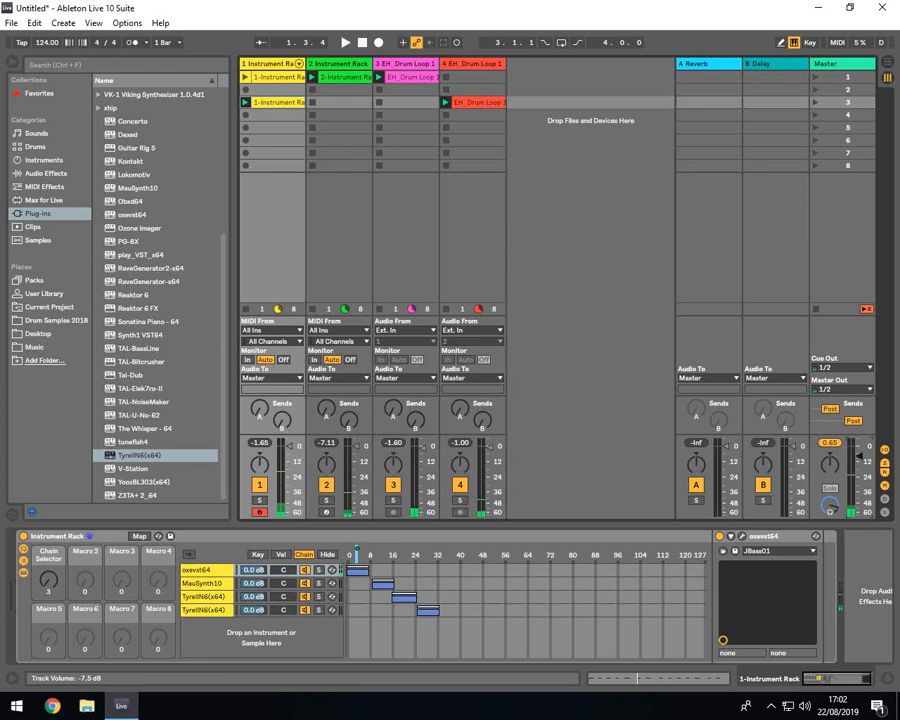
- Lower the Master volume to about -7.5 dB and launch track 2's first clip
{"action": "left_click", "coordinate": [864, 458]}
{"action": "left_click", "coordinate": [313, 77]}
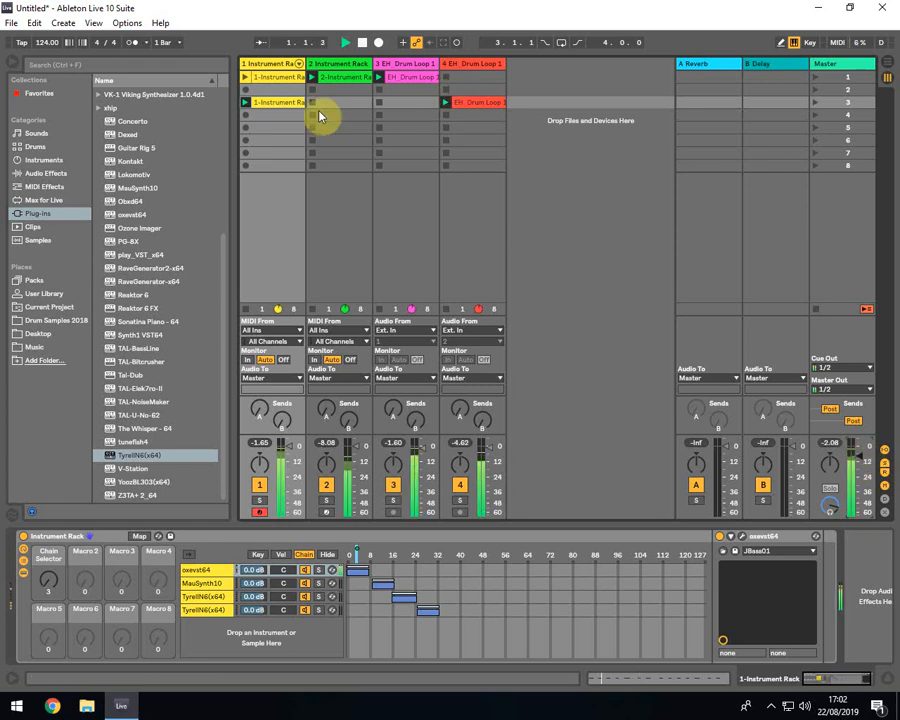
- Stop playback, add a second TyrellN6(x64) chain to track 2's Instrument Rack and load its TUC - Vintage Worm 1 preset
{"action": "left_click", "coordinate": [320, 89]}
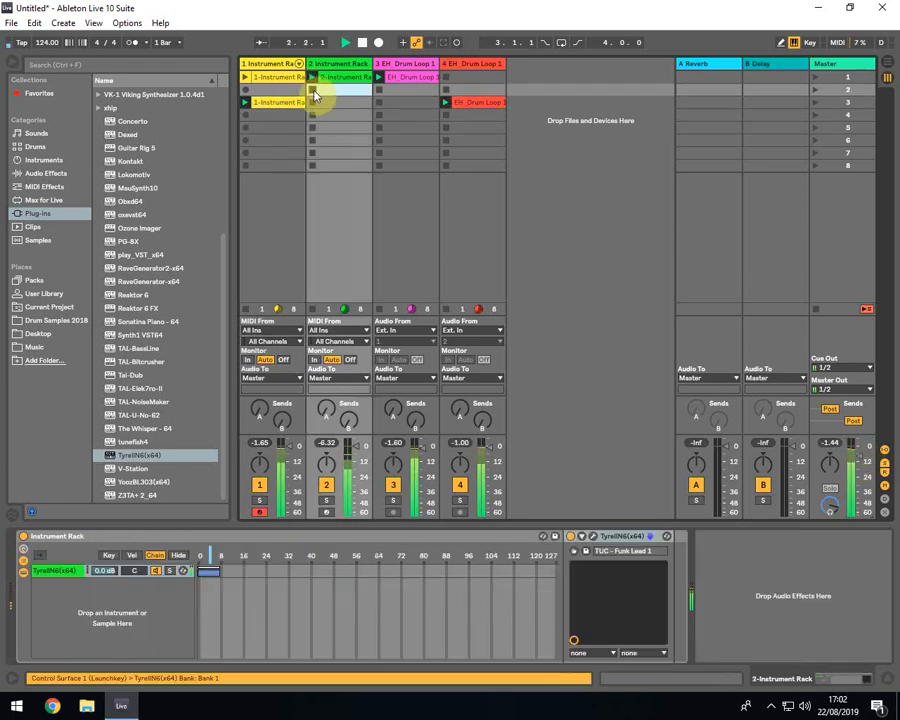
{"action": "left_click", "coordinate": [334, 79]}
{"action": "left_click", "coordinate": [336, 67]}
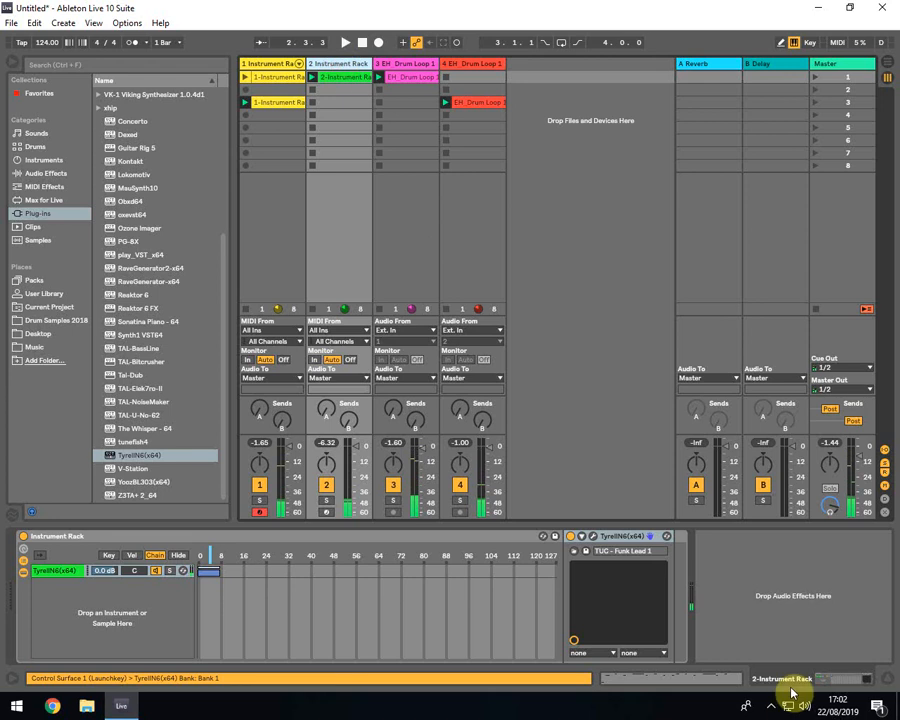
{"action": "left_click", "coordinate": [104, 624]}
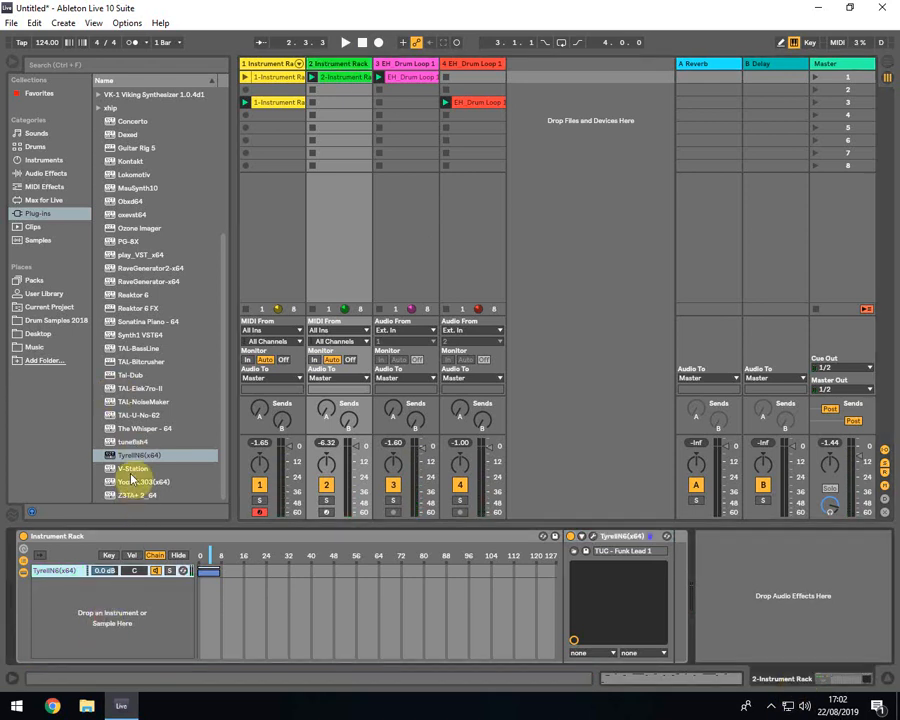
{"action": "left_click", "coordinate": [130, 456]}
{"action": "left_click_drag", "start_coordinate": [84, 620], "coordinate": [82, 616]}
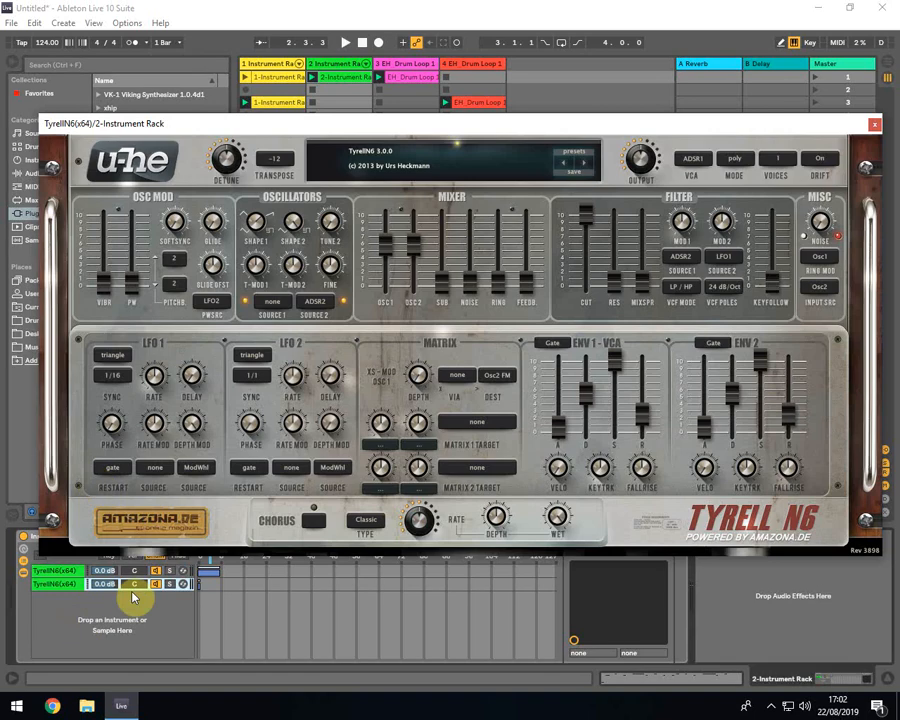
{"action": "left_click", "coordinate": [570, 153]}
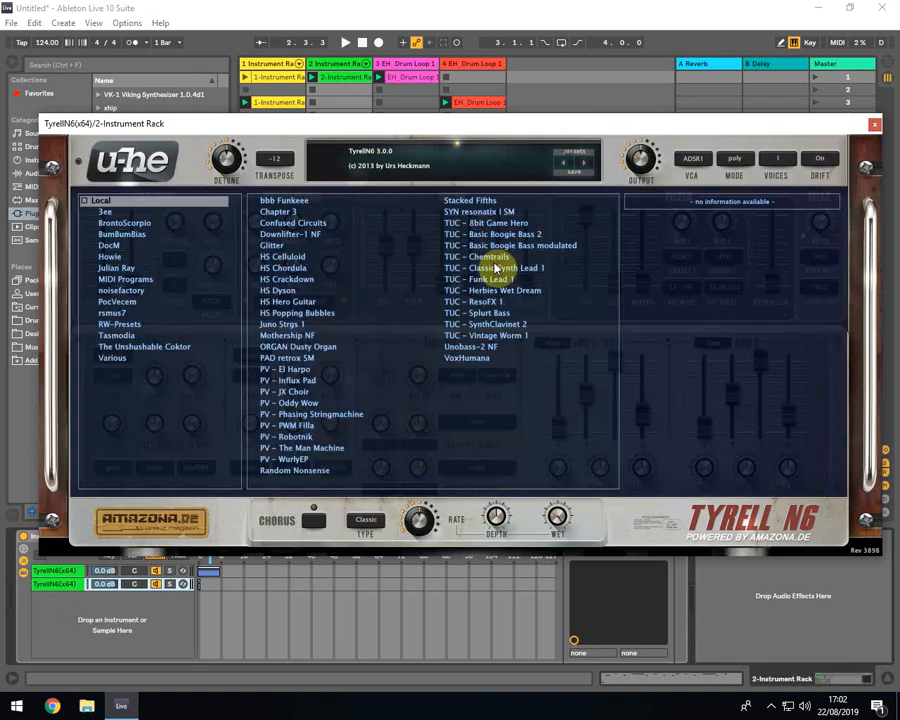
{"action": "left_click", "coordinate": [480, 335]}
{"action": "left_click", "coordinate": [875, 124]}
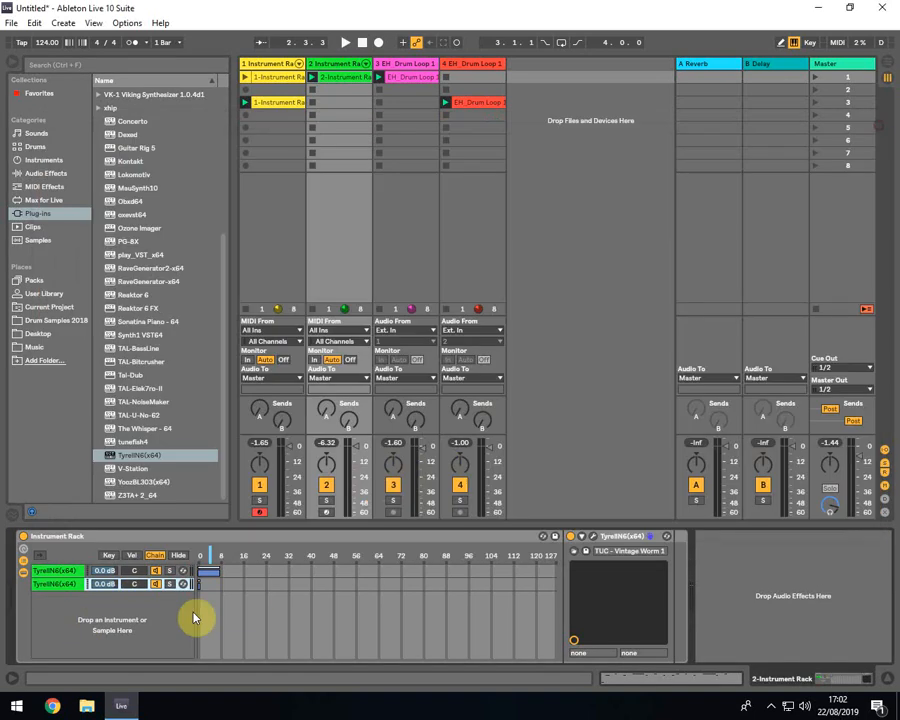
- Set the second TyrellN6(x64) chain's zone to 8–15, show the rack's macros and move the chain selector into that zone
{"action": "left_click_drag", "start_coordinate": [205, 585], "coordinate": [232, 584]}
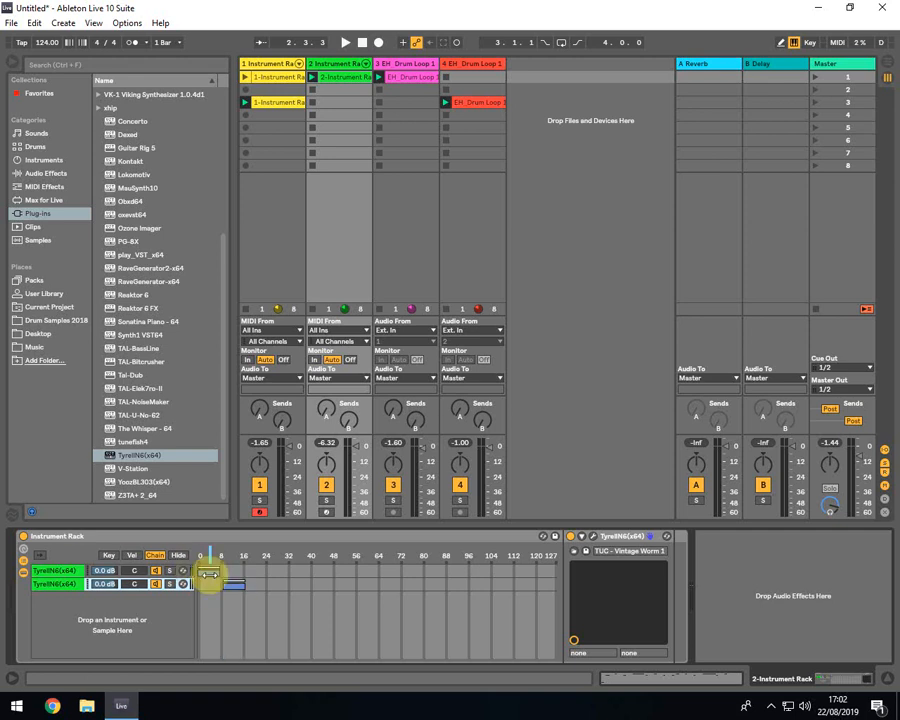
{"action": "left_click", "coordinate": [24, 552]}
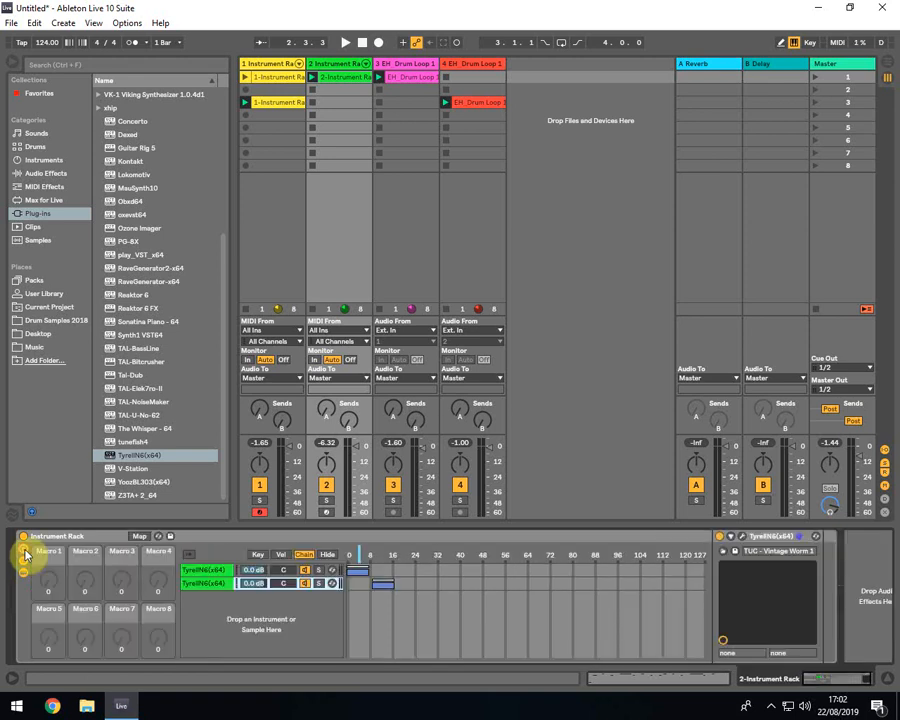
{"action": "left_click_drag", "start_coordinate": [390, 558], "coordinate": [378, 556]}
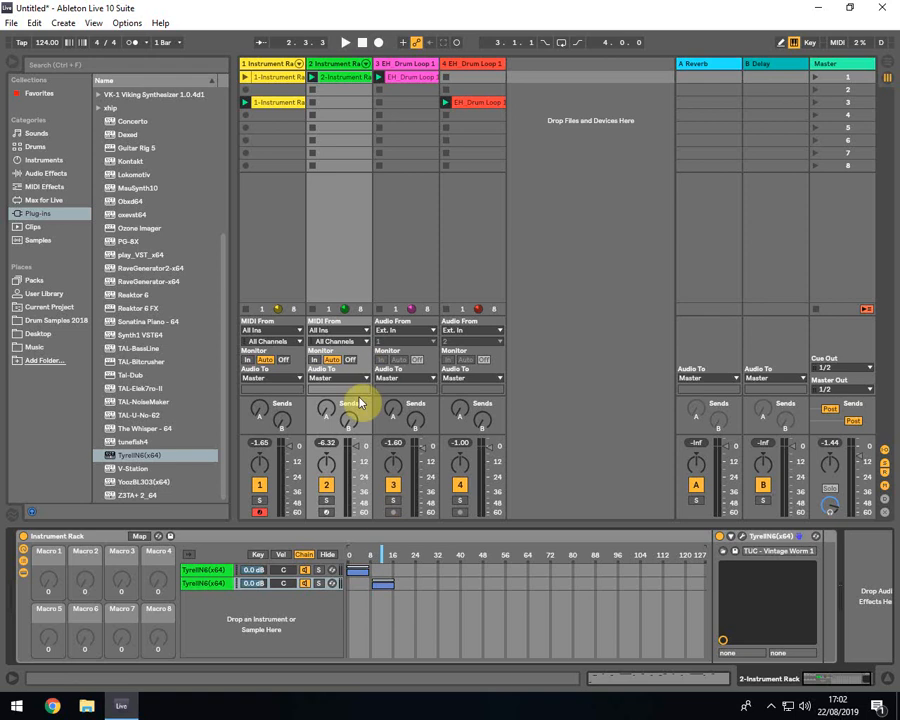
- Arm track 2, record a looping MIDI clip in its third slot with the second TyrellN6(x64) chain and play it back
{"action": "key", "text": "space"}
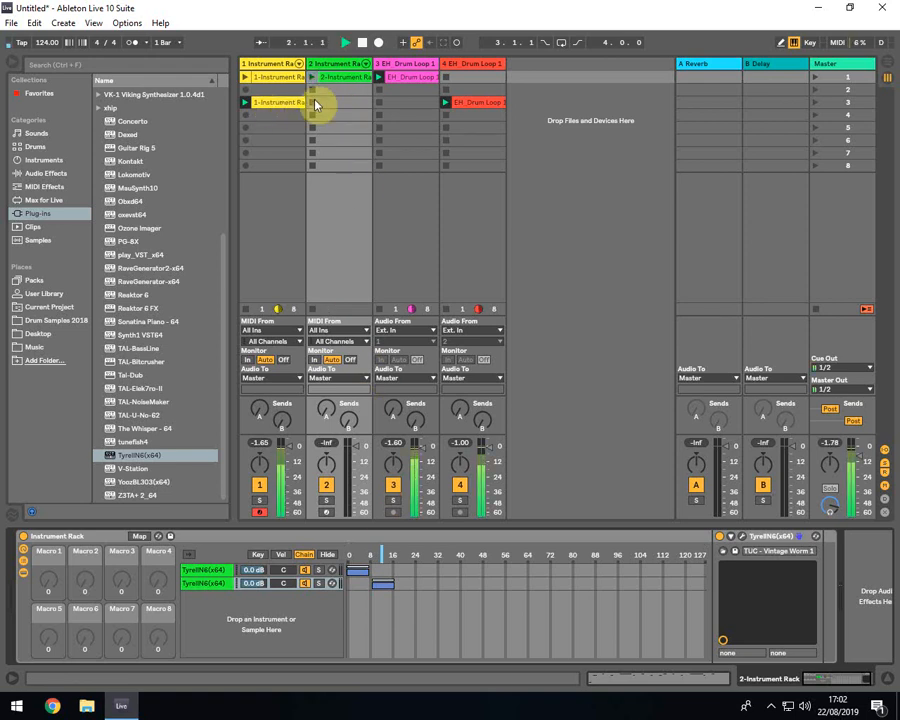
{"action": "left_click", "coordinate": [326, 513]}
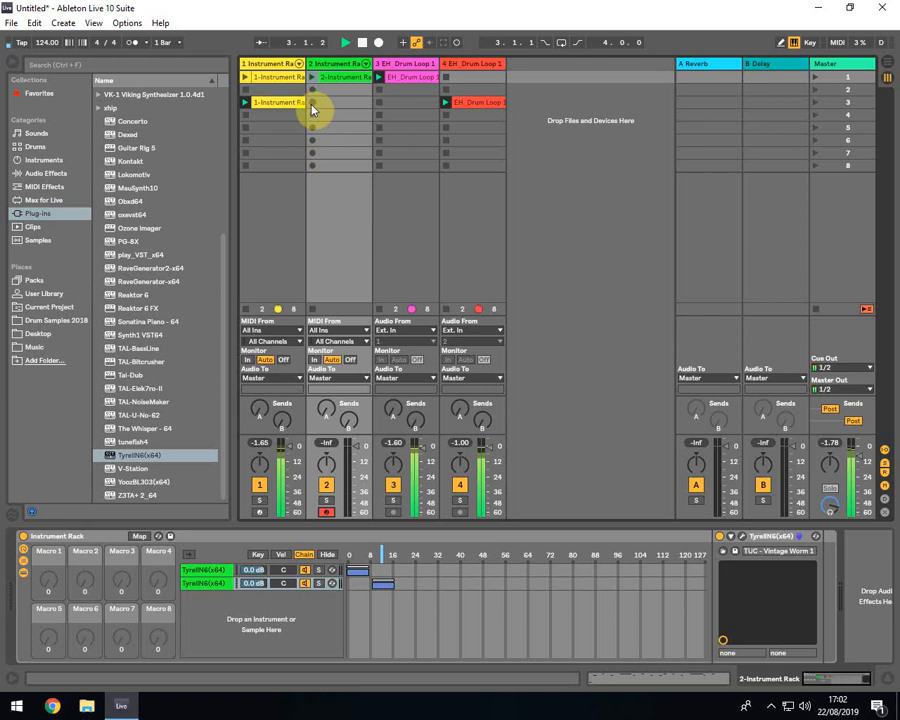
{"action": "left_click", "coordinate": [312, 104]}
{"action": "left_click", "coordinate": [312, 104]}
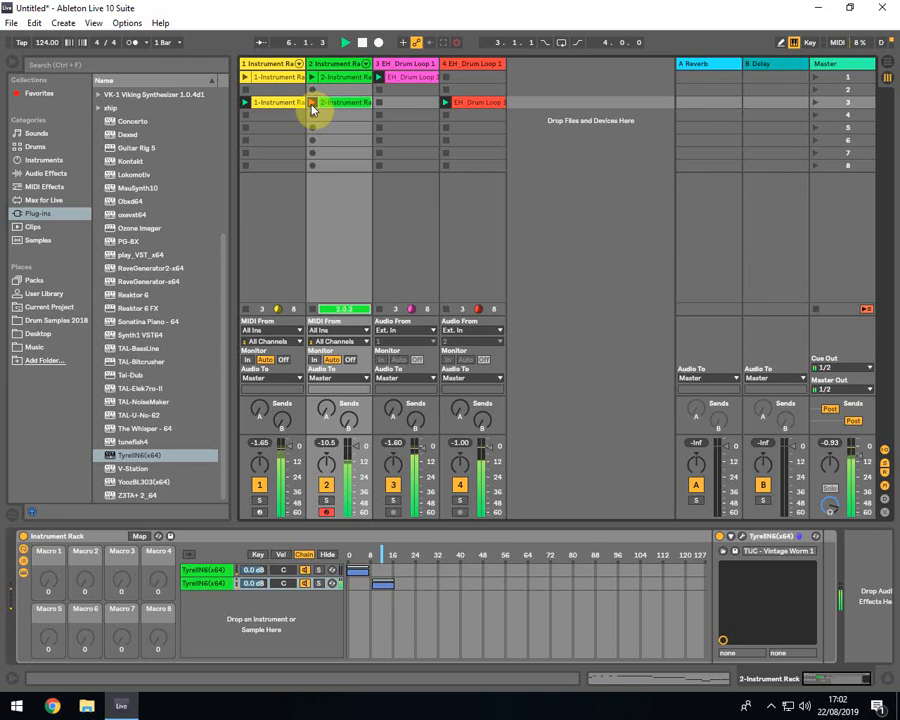
{"action": "key", "text": "space"}
{"action": "key", "text": "space"}
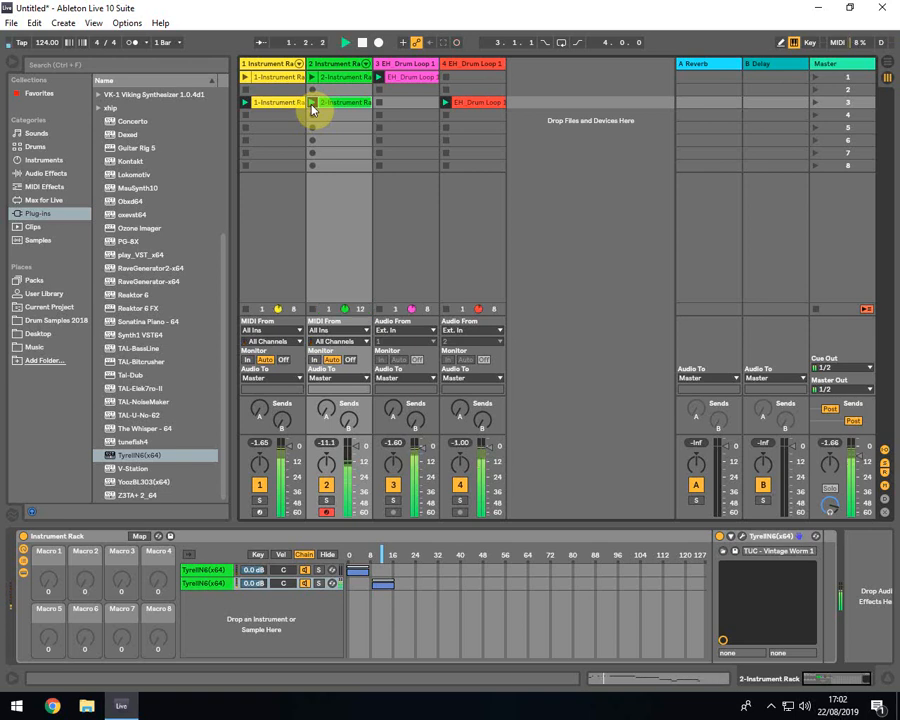
{"action": "key", "text": "space"}
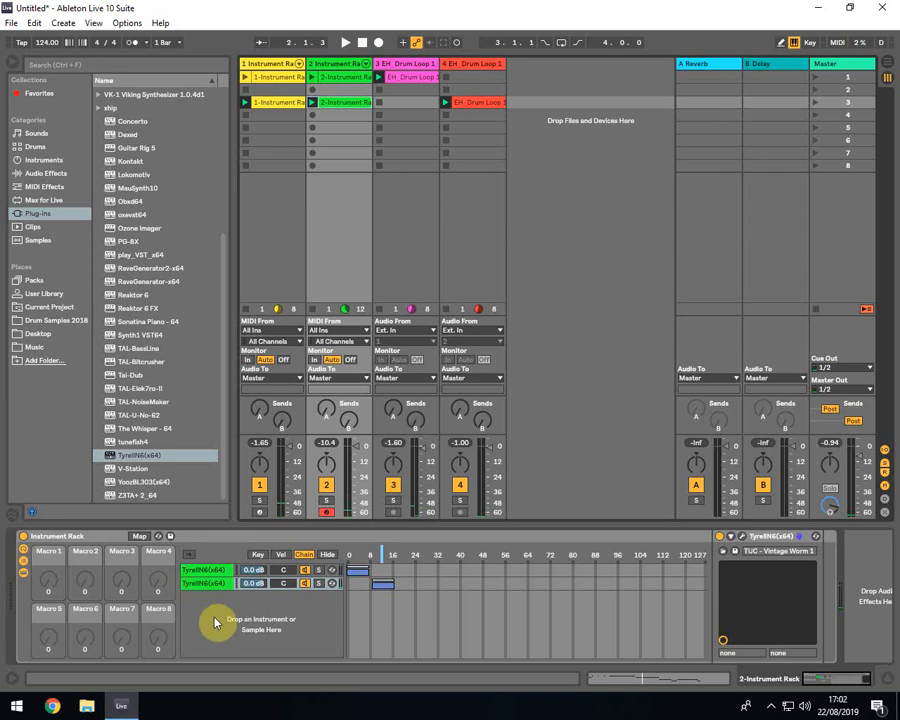
- Rename track 1 as "bass 1 control"
{"action": "left_click", "coordinate": [263, 64]}
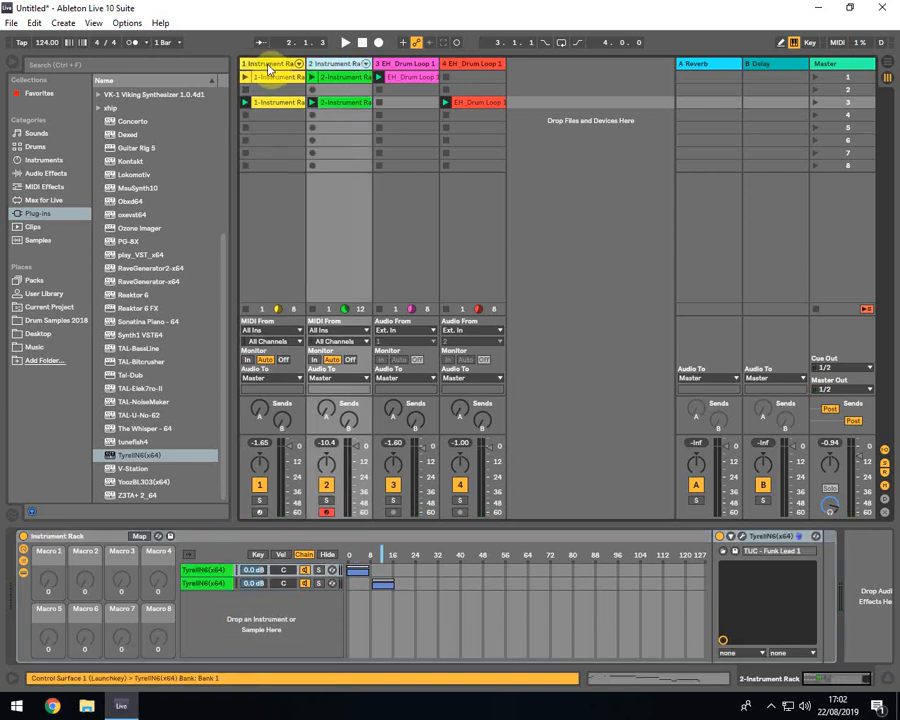
{"action": "right_click", "coordinate": [268, 64]}
{"action": "left_click", "coordinate": [293, 121]}
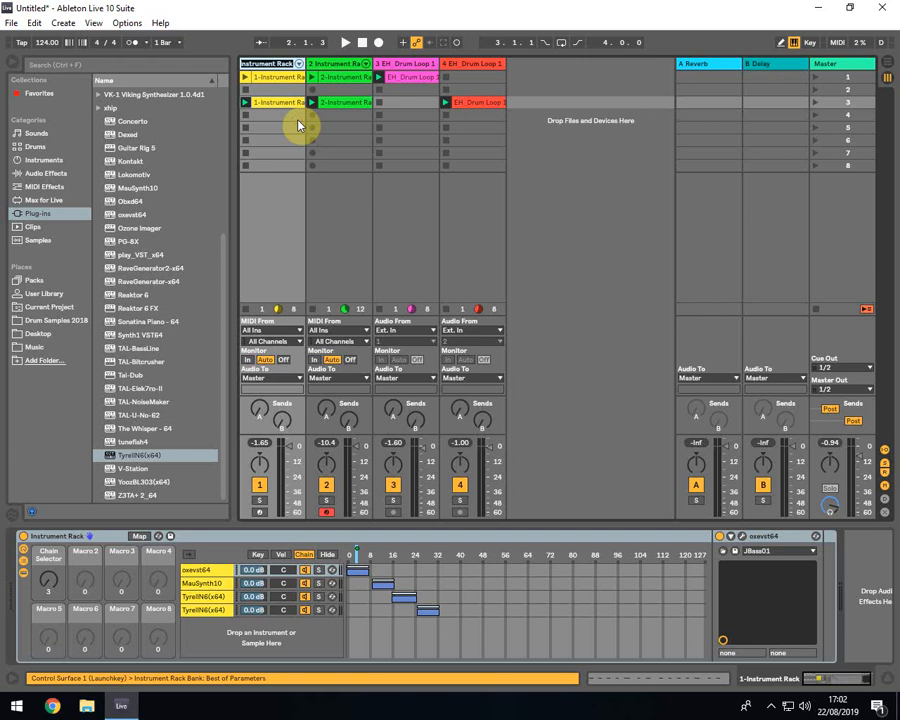
{"action": "type", "text": "bass 1 c"}
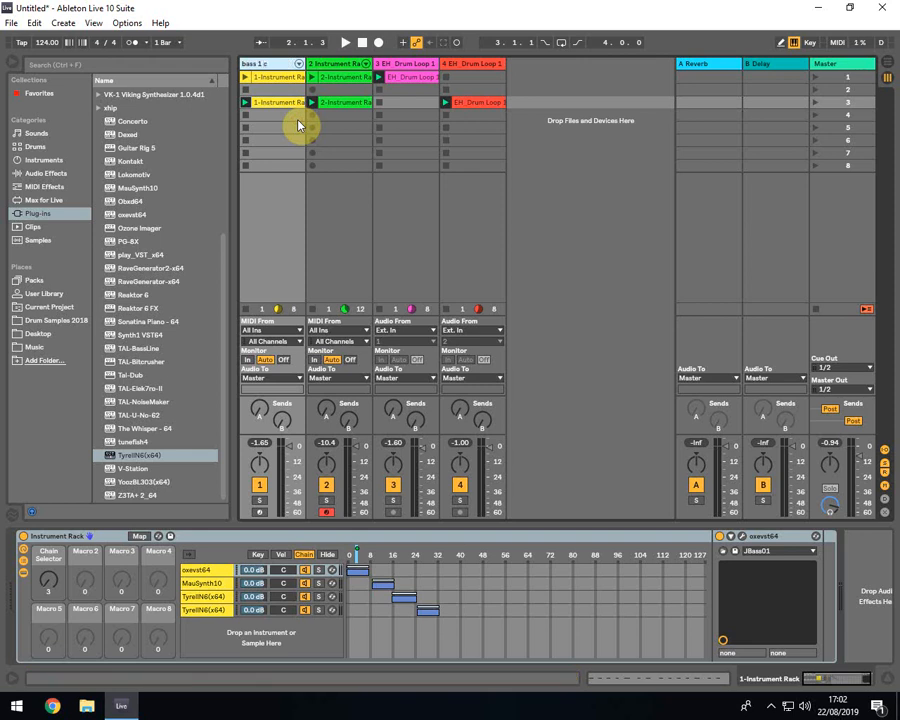
{"action": "type", "text": "ontrol"}
{"action": "key", "text": "Return"}
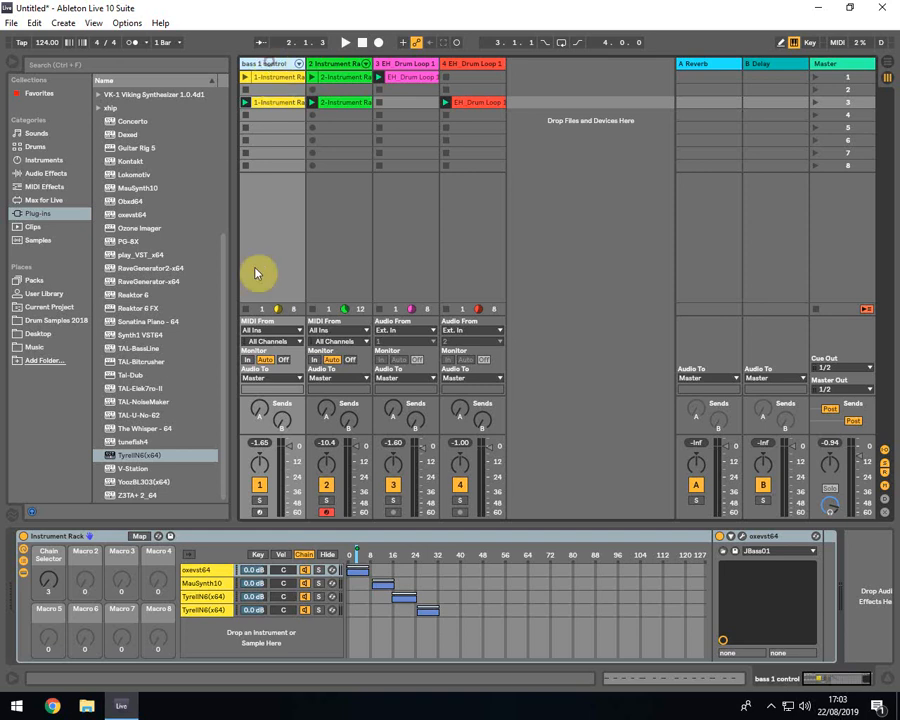
- Set the bass 1 control rack's Chain Selector macro to 12 and move track 2's chain selector near the end of its second chain's zone
{"action": "left_click", "coordinate": [357, 554]}
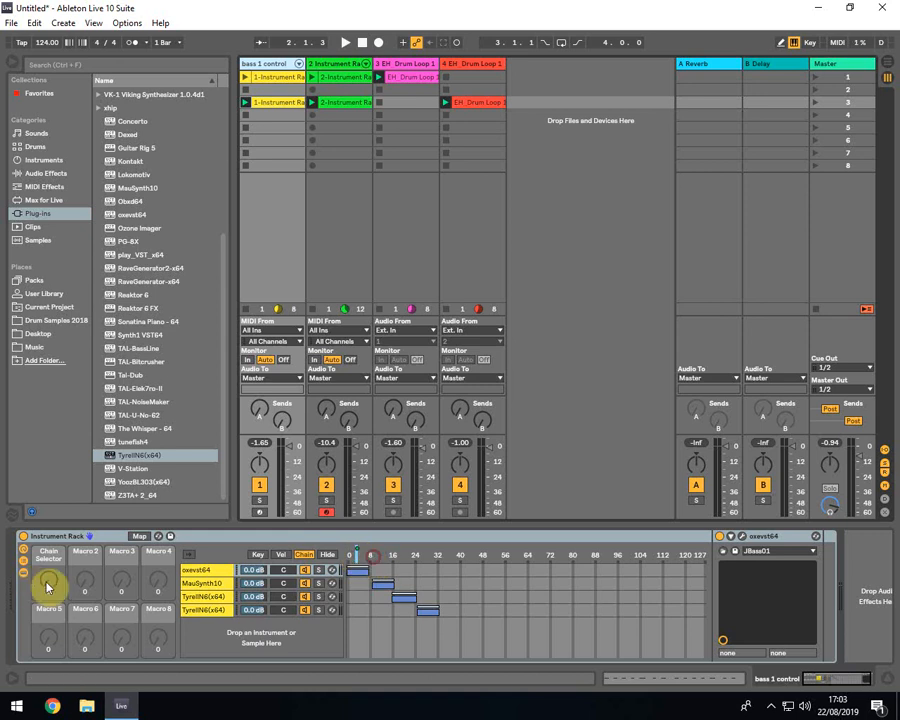
{"action": "left_click_drag", "start_coordinate": [48, 585], "coordinate": [48, 557]}
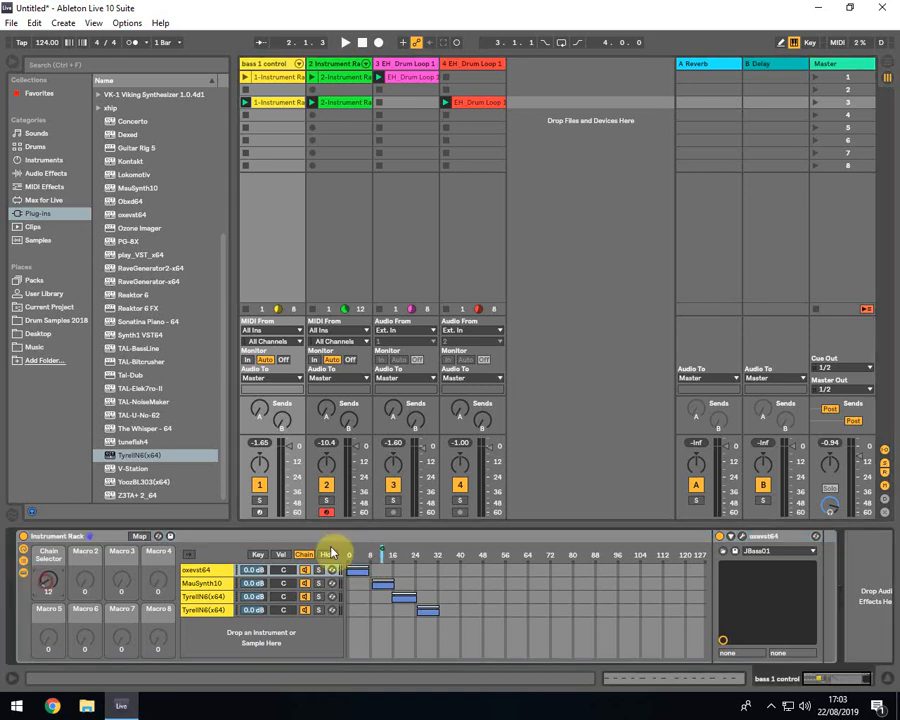
{"action": "left_click_drag", "start_coordinate": [337, 556], "coordinate": [383, 562]}
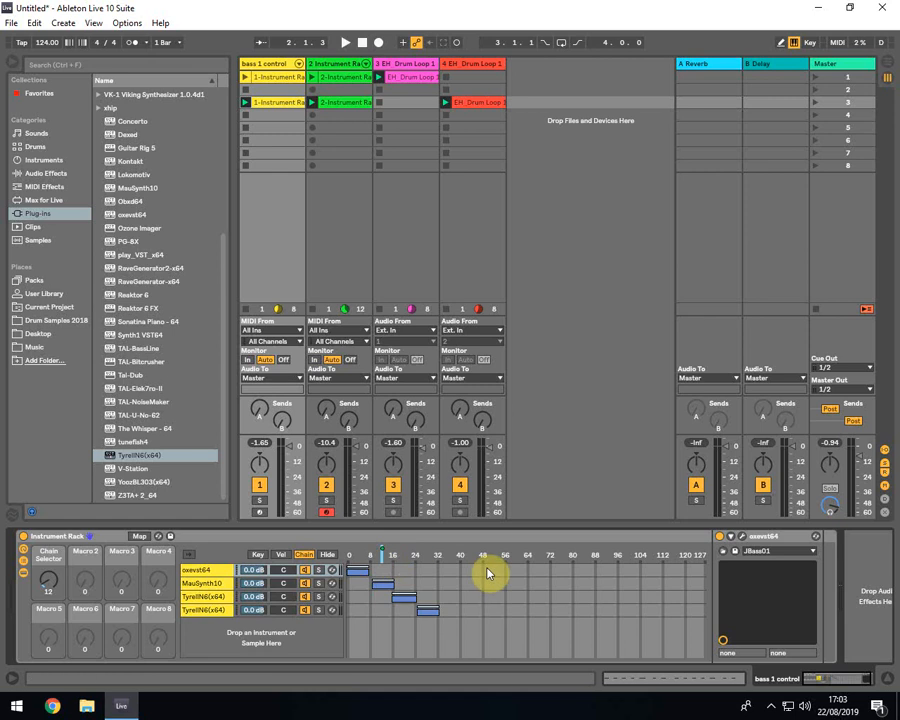
{"action": "left_click", "coordinate": [310, 77]}
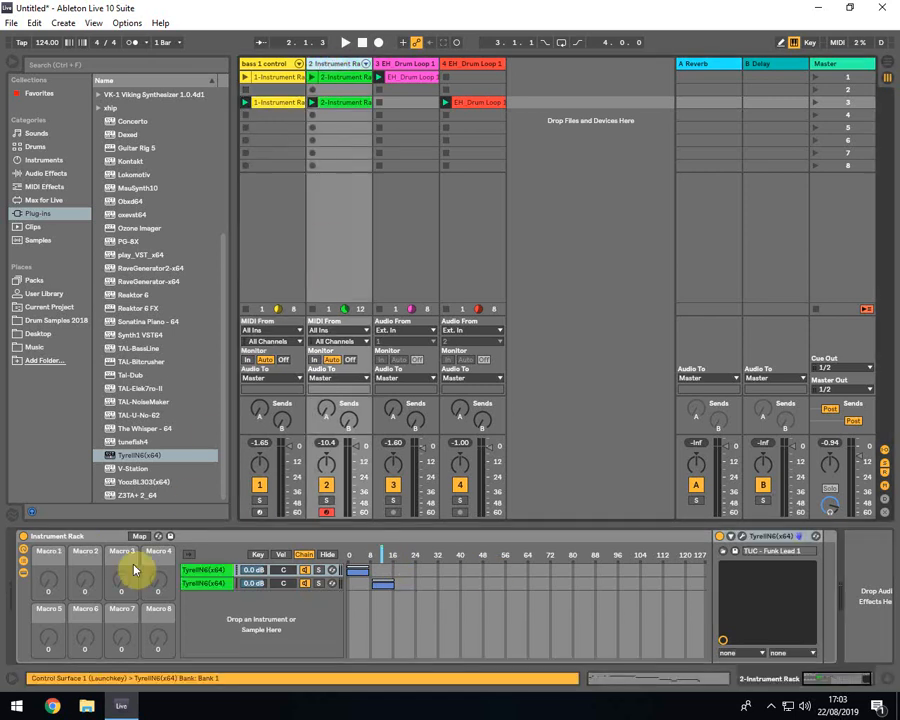
{"action": "mouse_move", "coordinate": [382, 554]}
{"action": "left_mouse_down"}
{"action": "mouse_move", "coordinate": [368, 555]}
{"action": "mouse_move", "coordinate": [391, 557]}
{"action": "left_mouse_up"}
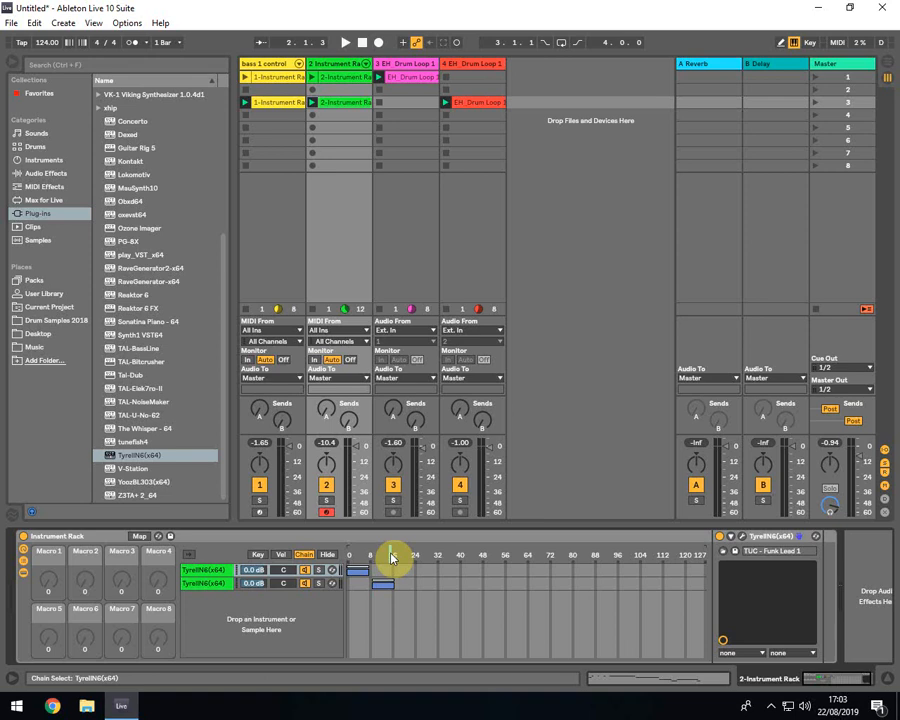
- Rename track 2 as "Lead 2 control" and show the bass 1 control track's Instrument Rack
{"action": "right_click", "coordinate": [341, 63]}
{"action": "left_click", "coordinate": [376, 118]}
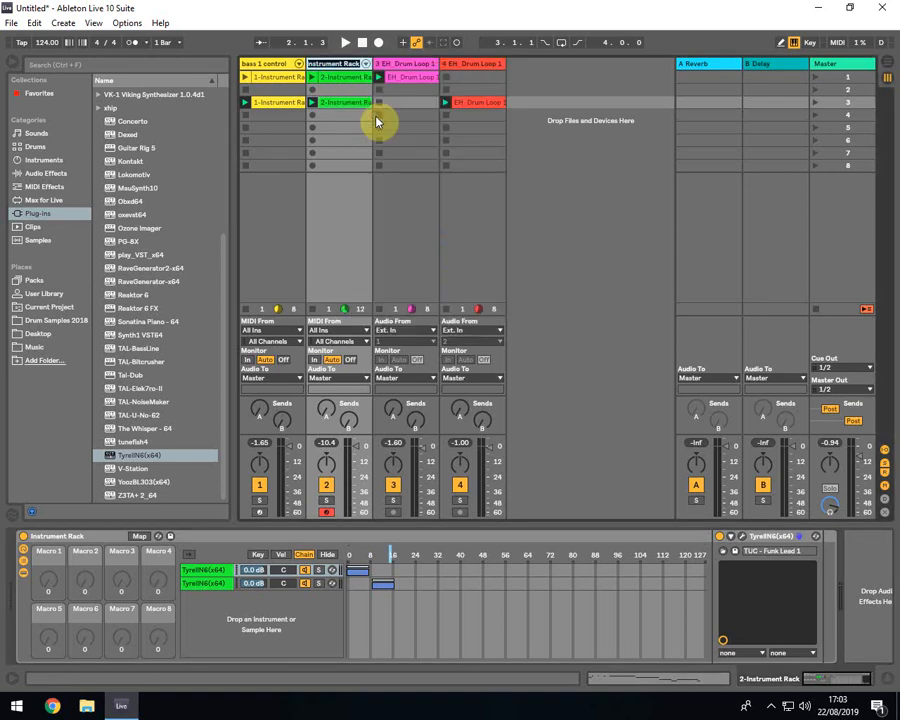
{"action": "type", "text": "Lead 2 control"}
{"action": "key", "text": "Return"}
{"action": "left_click", "coordinate": [330, 141]}
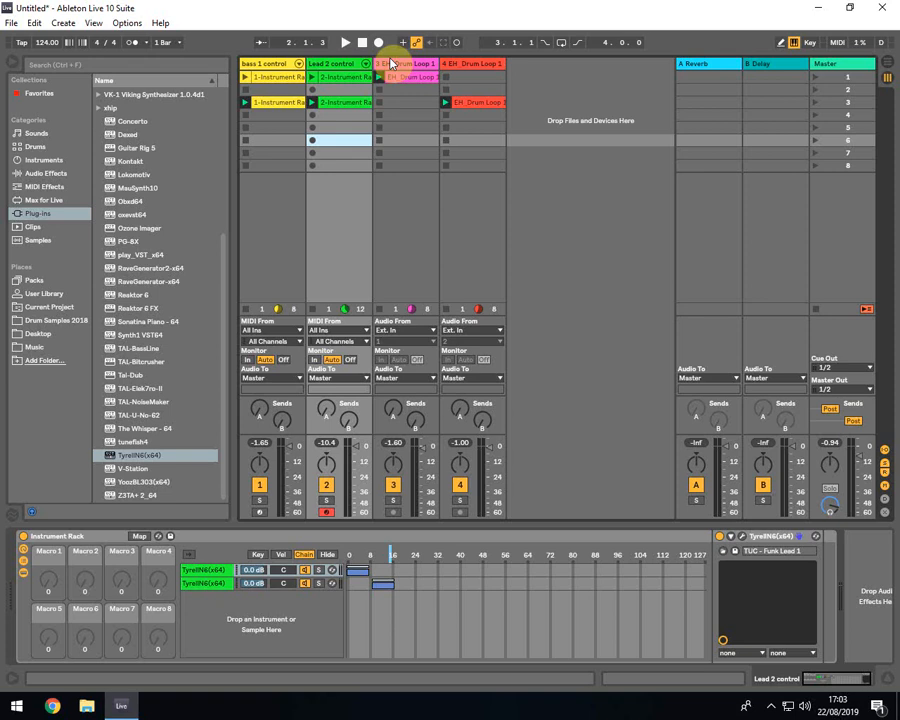
{"action": "left_click", "coordinate": [270, 64]}
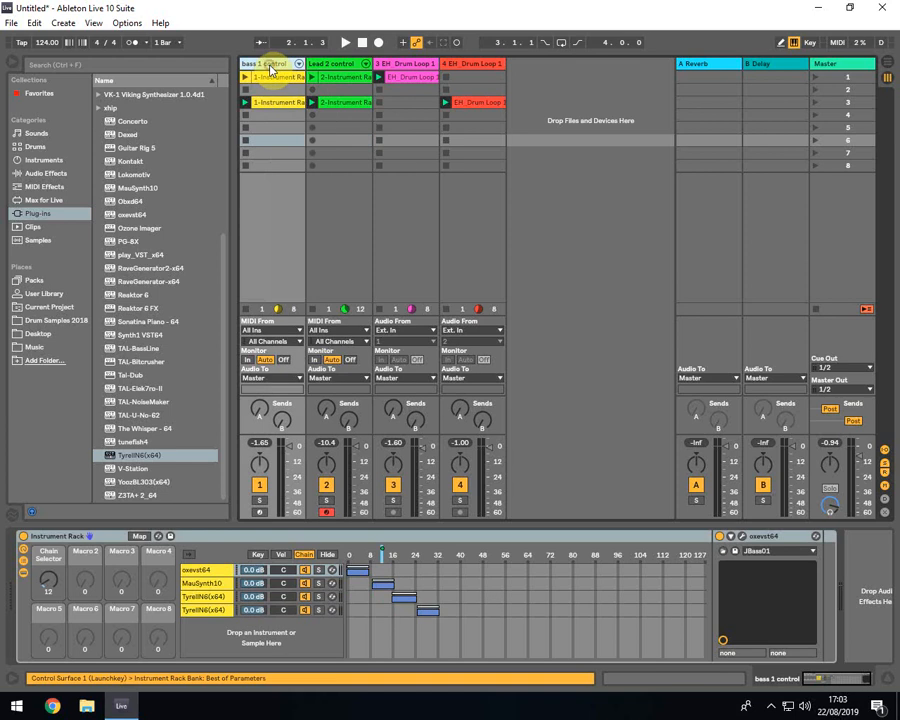